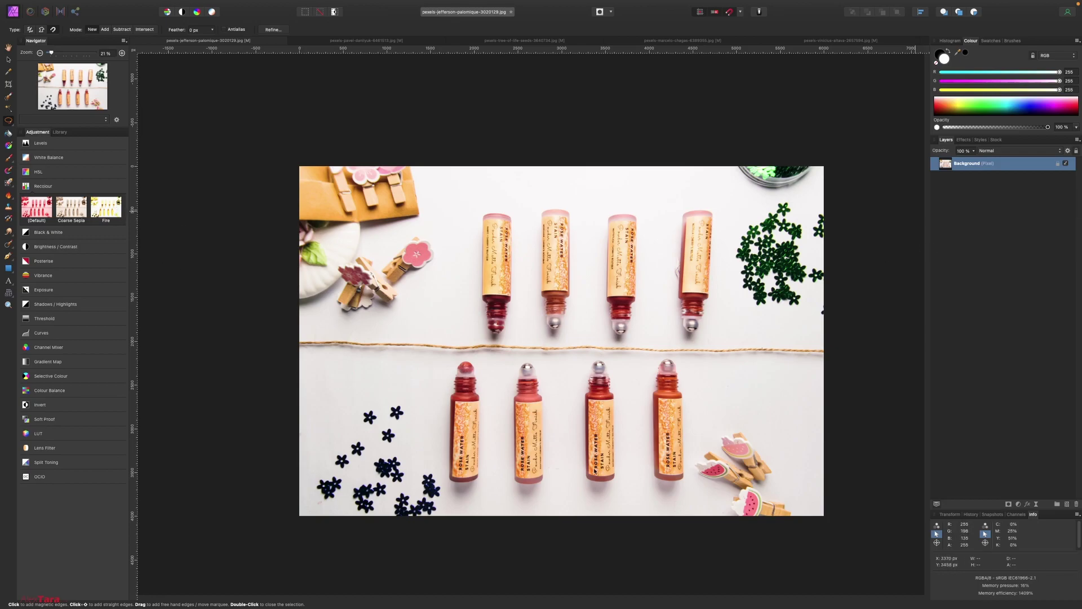
Zoom the canvas from 21% to 68% on the lower row of roller bottles
{"action": "scroll", "coordinate": [524, 453], "scroll_direction": "up", "scroll_amount": 5}
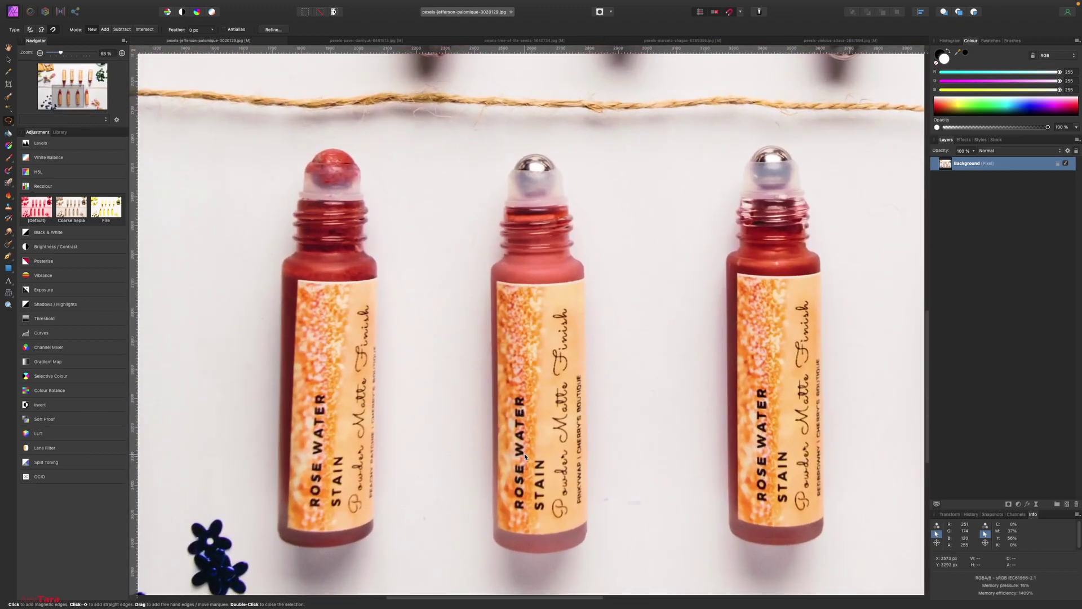
Choose the Freehand Selection Tool, with Magnetic type, from the selection tools flyout
{"action": "left_click", "coordinate": [8, 122]}
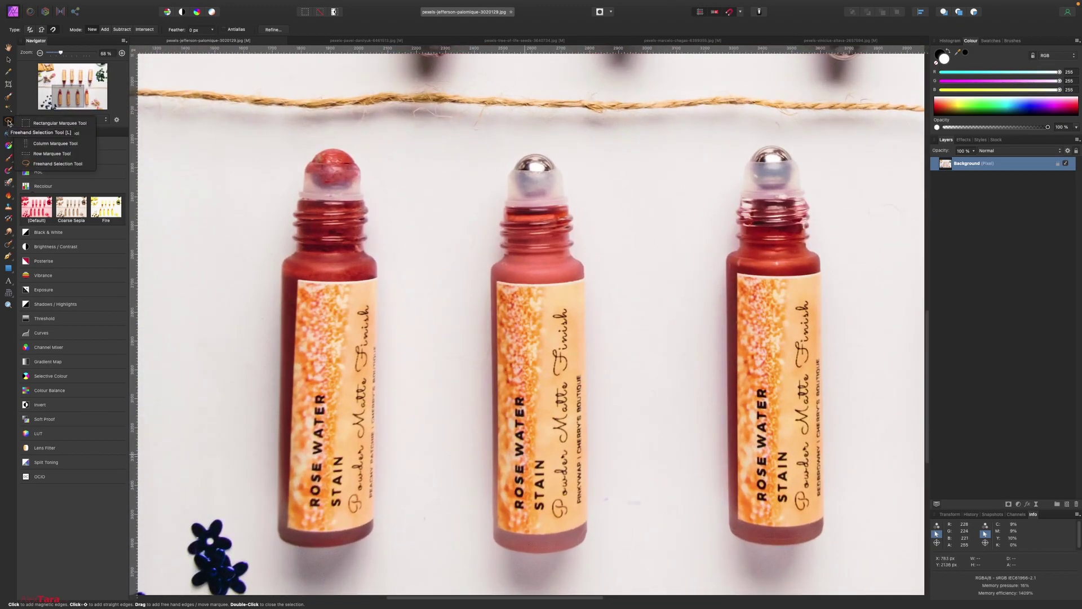
{"action": "key", "text": "m"}
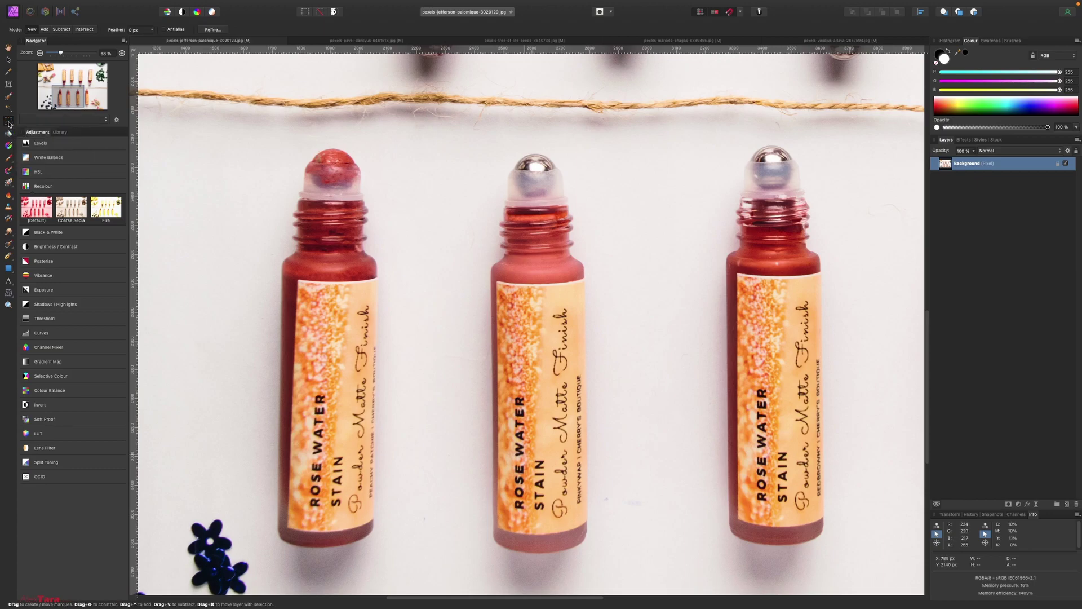
{"action": "left_click", "coordinate": [8, 123]}
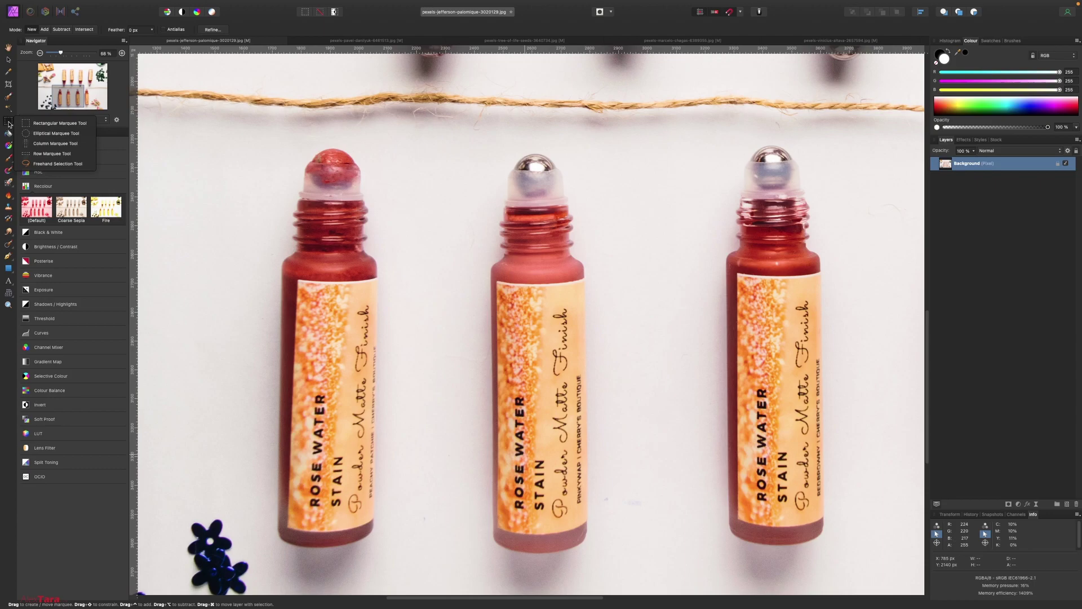
{"action": "left_click", "coordinate": [71, 165]}
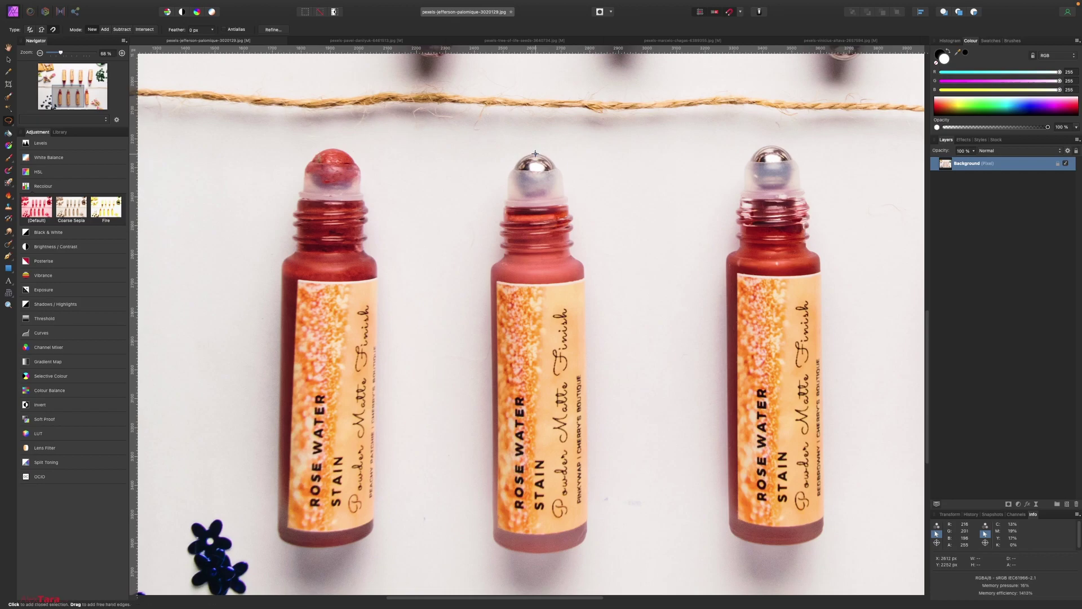
Trace the middle bottle's right edge from the roller ball to the label top, deleting stray nodes
{"action": "mouse_move", "coordinate": [535, 154]}
{"action": "left_mouse_down"}
{"action": "mouse_move", "coordinate": [565, 179]}
{"action": "mouse_move", "coordinate": [569, 251]}
{"action": "mouse_move", "coordinate": [610, 361]}
{"action": "mouse_move", "coordinate": [606, 482]}
{"action": "left_mouse_up"}
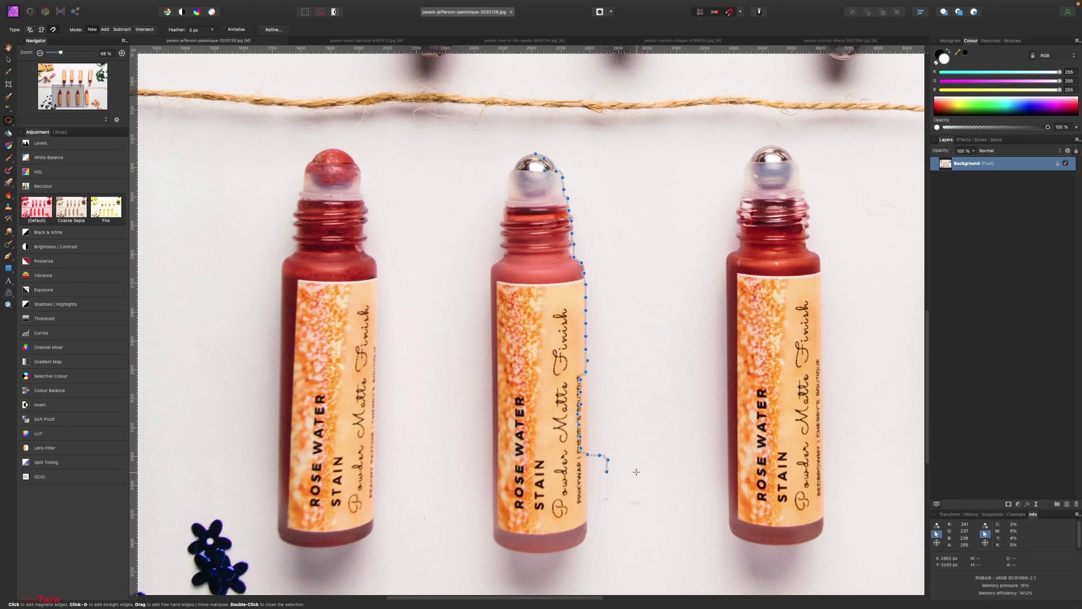
{"action": "key", "text": "BackSpace"}
{"action": "key", "text": "BackSpace"}
{"action": "key", "text": "BackSpace"}
{"action": "key", "text": "BackSpace"}
{"action": "key", "text": "BackSpace"}
{"action": "key", "text": "BackSpace"}
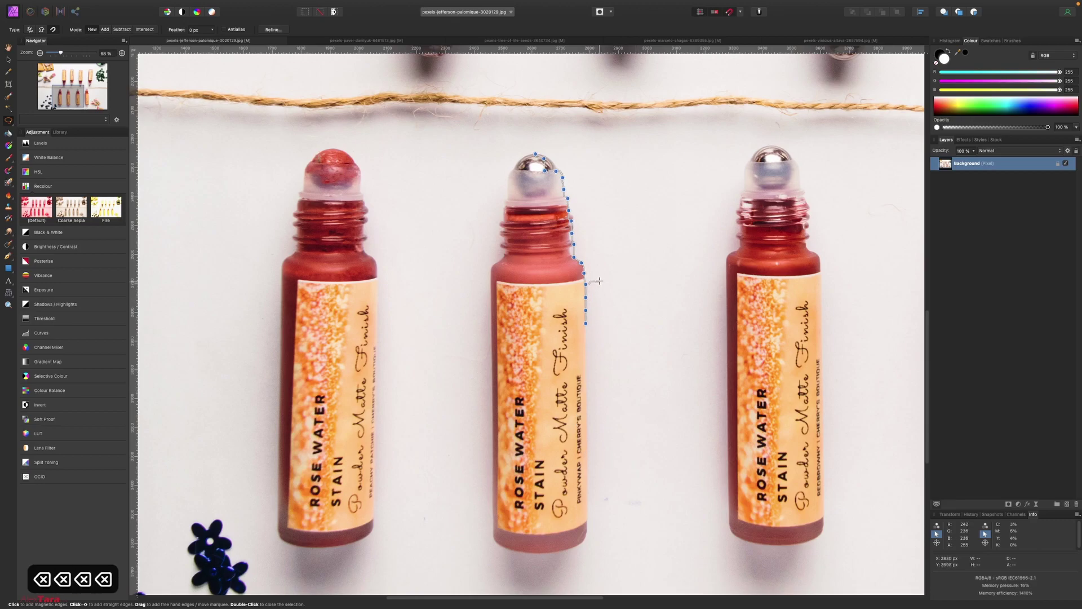
{"action": "key", "text": "BackSpace"}
{"action": "key", "text": "BackSpace"}
{"action": "key", "text": "BackSpace"}
{"action": "key", "text": "BackSpace"}
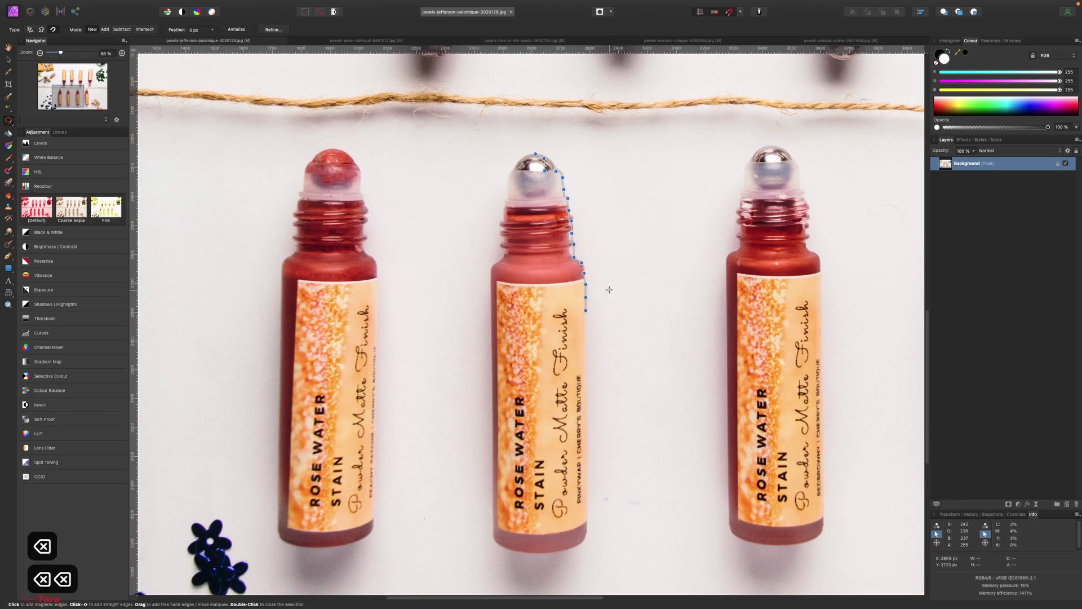
{"action": "key", "text": "BackSpace"}
{"action": "key", "text": "BackSpace"}
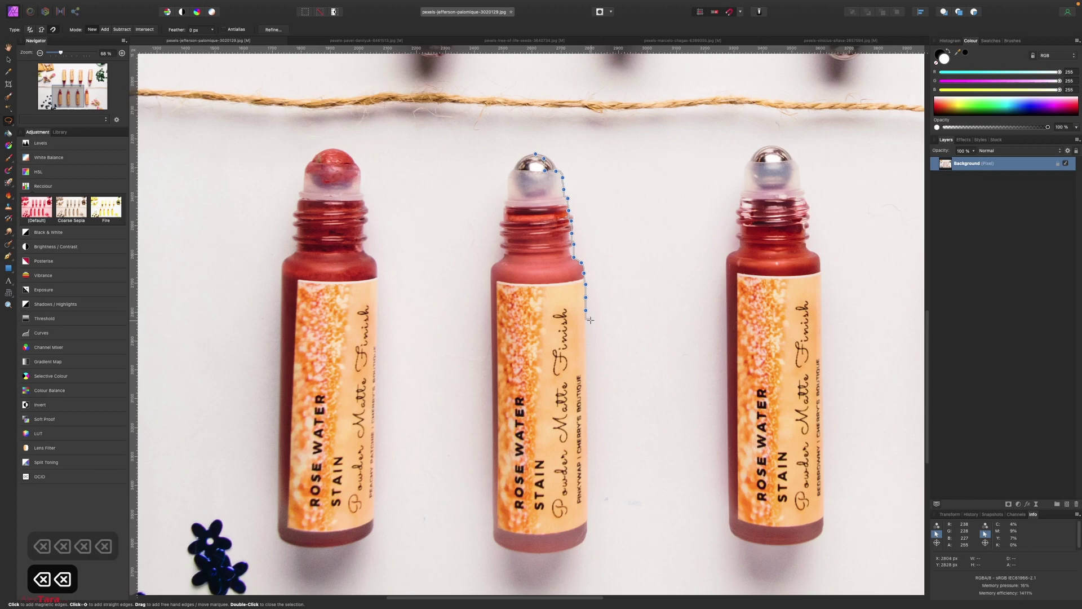
Trace around the bottle's base and left side and close the outline at the start point
{"action": "left_click", "coordinate": [586, 530]}
{"action": "left_click", "coordinate": [535, 153]}
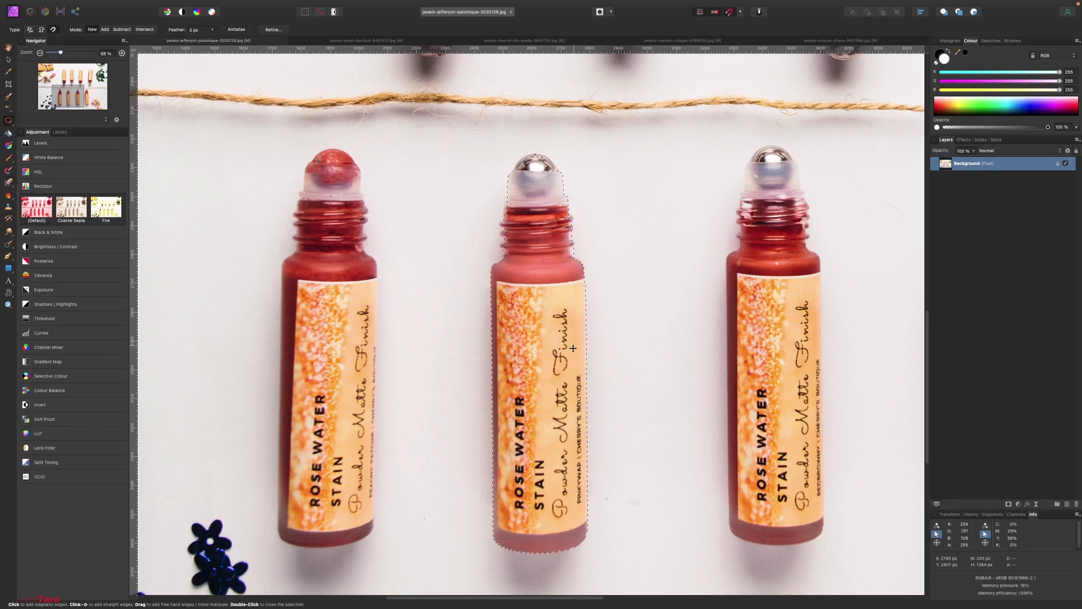
Open Refine Selection for the bottle selection and set Border width to 12%
{"action": "scroll", "coordinate": [528, 153], "scroll_direction": "up", "scroll_amount": 6}
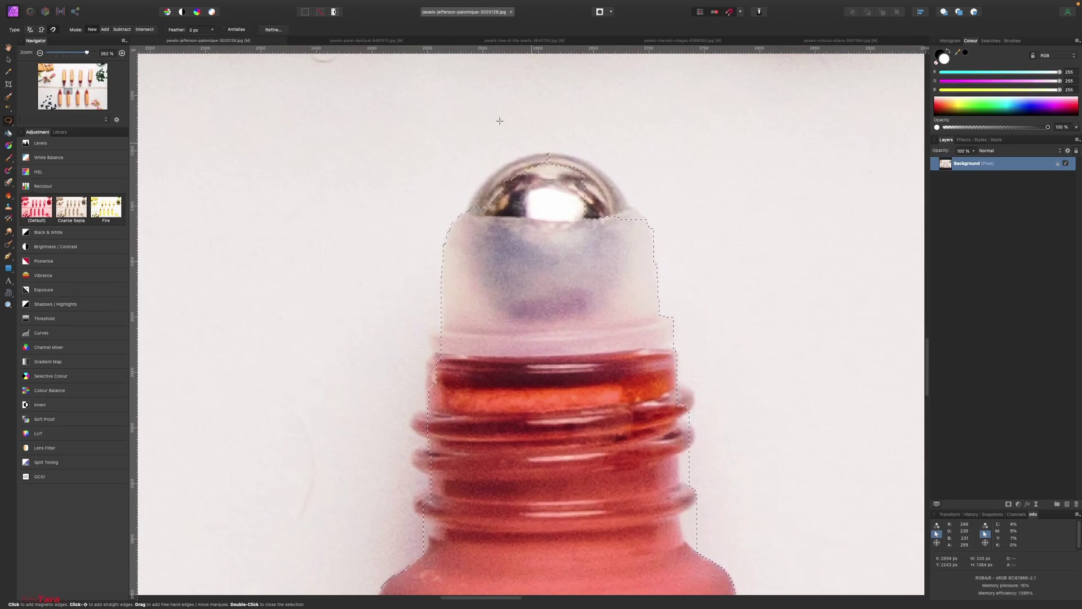
{"action": "left_click", "coordinate": [273, 29]}
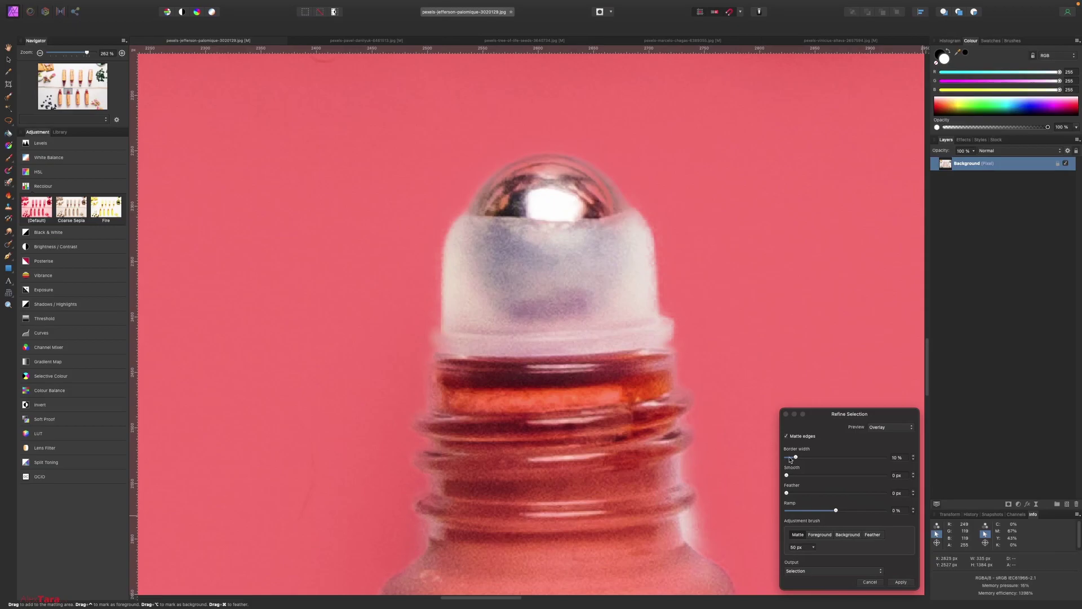
{"action": "left_click_drag", "start_coordinate": [796, 458], "coordinate": [798, 461]}
Paint the roller ball top as foreground with a 25 px Foreground brush
{"action": "left_click", "coordinate": [819, 535]}
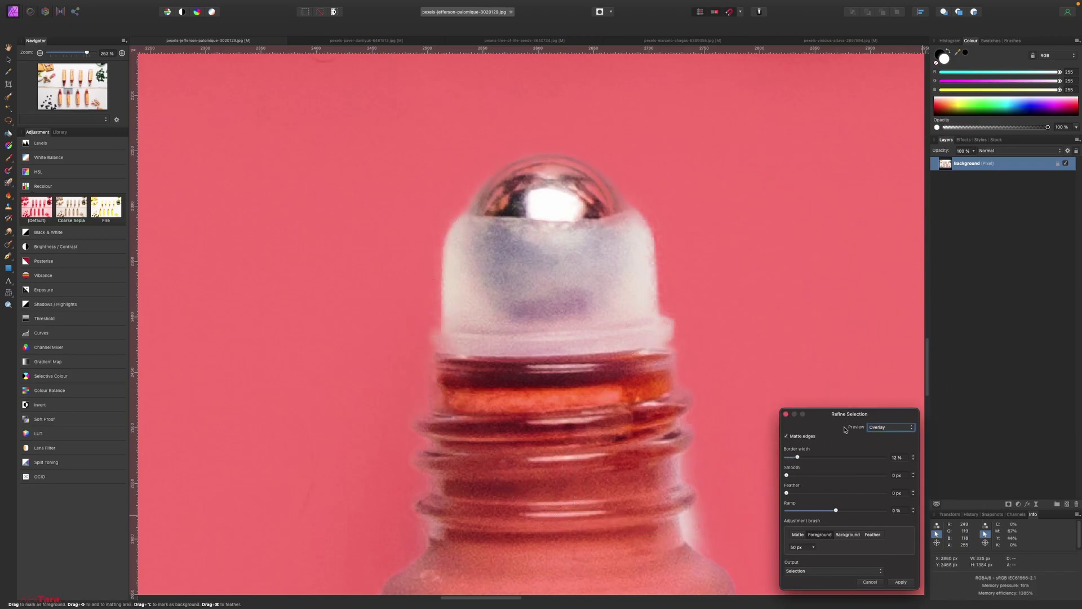
{"action": "left_click", "coordinate": [813, 547]}
{"action": "mouse_move", "coordinate": [815, 554]}
{"action": "left_mouse_down"}
{"action": "mouse_move", "coordinate": [786, 557]}
{"action": "mouse_move", "coordinate": [795, 555]}
{"action": "left_mouse_up"}
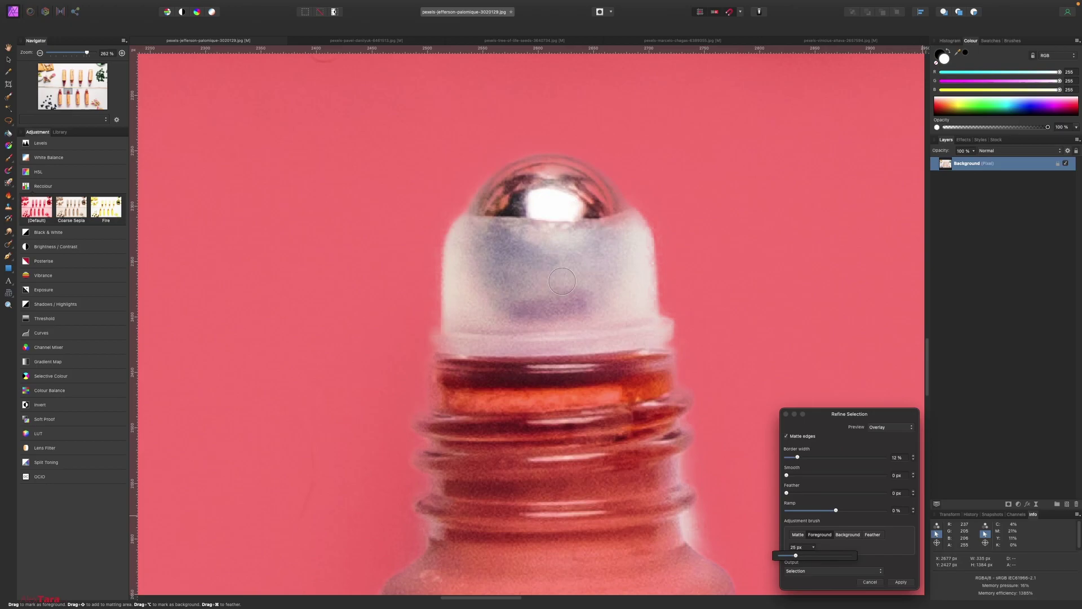
{"action": "mouse_move", "coordinate": [496, 212]}
{"action": "left_mouse_down"}
{"action": "mouse_move", "coordinate": [554, 182]}
{"action": "mouse_move", "coordinate": [615, 223]}
{"action": "mouse_move", "coordinate": [582, 189]}
{"action": "mouse_move", "coordinate": [537, 176]}
{"action": "mouse_move", "coordinate": [510, 197]}
{"action": "mouse_move", "coordinate": [523, 213]}
{"action": "mouse_move", "coordinate": [598, 227]}
{"action": "mouse_move", "coordinate": [616, 250]}
{"action": "mouse_move", "coordinate": [618, 240]}
{"action": "mouse_move", "coordinate": [584, 226]}
{"action": "left_mouse_up"}
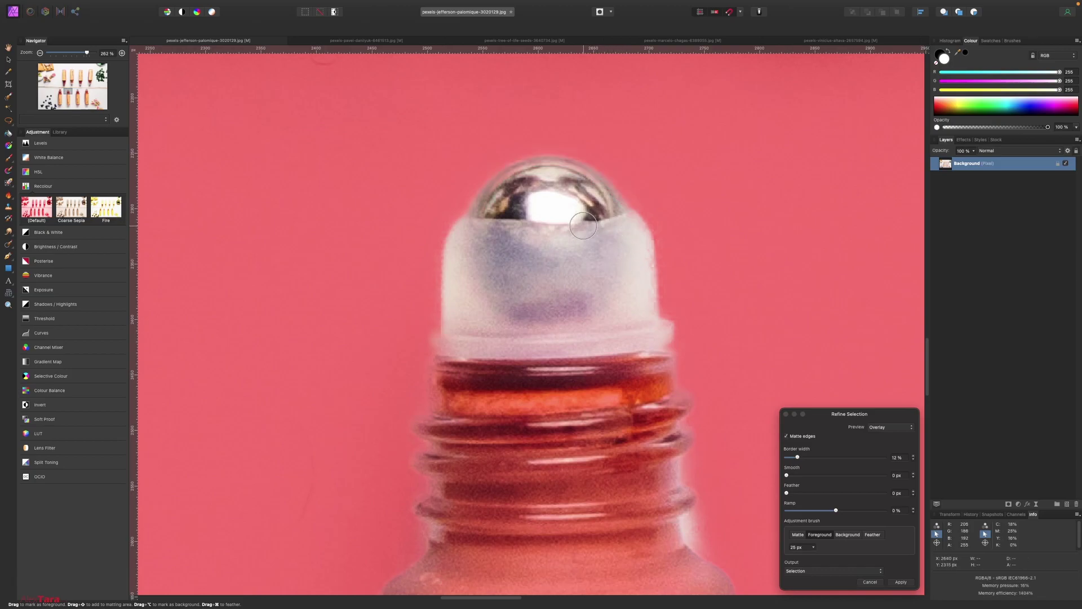
{"action": "scroll", "coordinate": [679, 274], "scroll_direction": "down", "scroll_amount": 10}
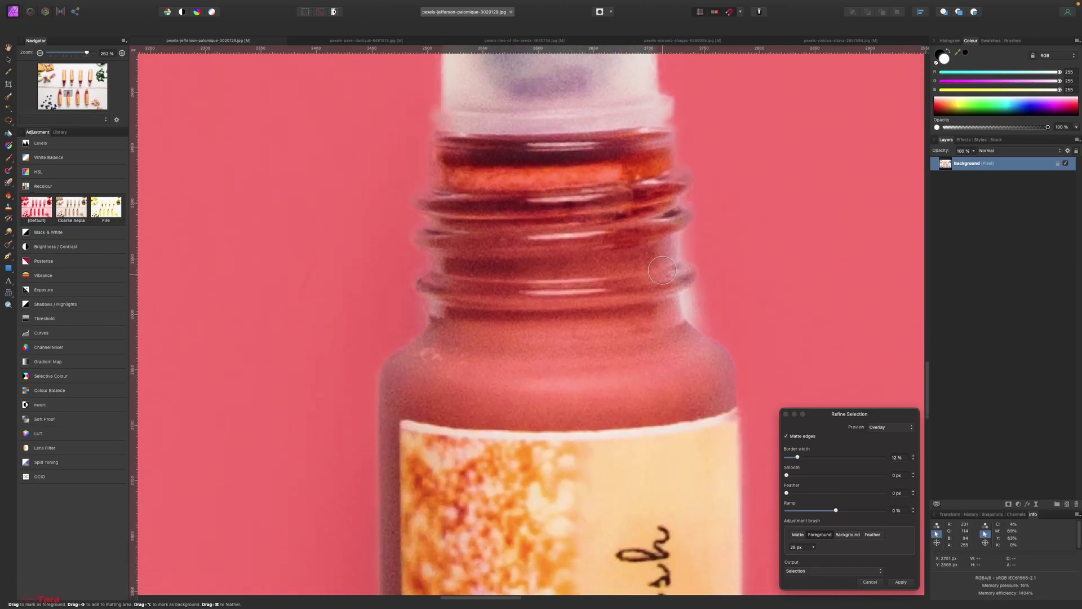
{"action": "scroll", "coordinate": [574, 322], "scroll_direction": "down", "scroll_amount": 14}
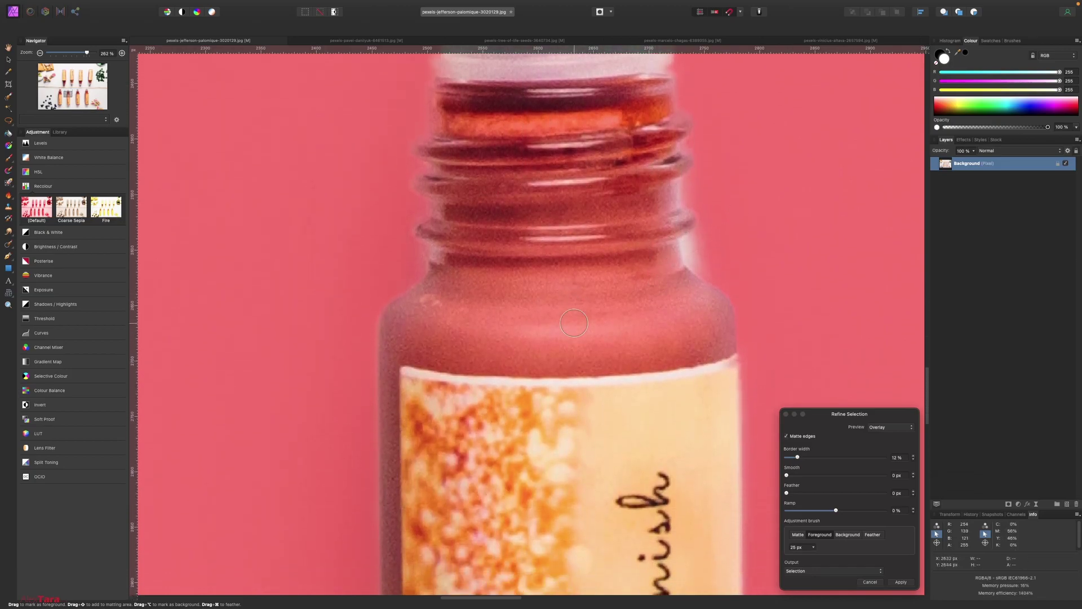
{"action": "scroll", "coordinate": [573, 322], "scroll_direction": "down", "scroll_amount": 20}
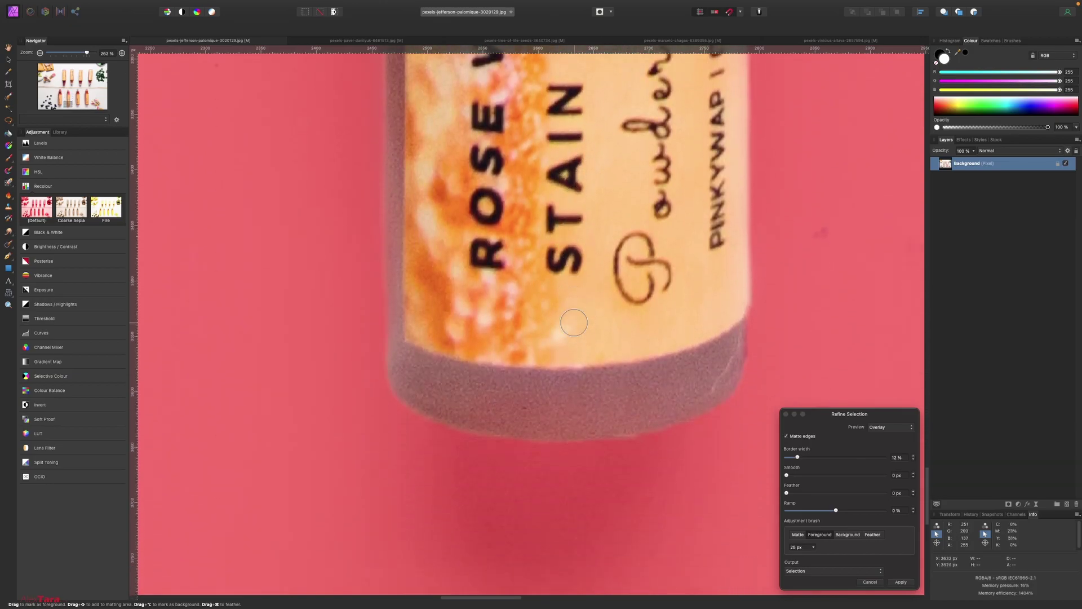
{"action": "scroll", "coordinate": [574, 322], "scroll_direction": "up", "scroll_amount": 20}
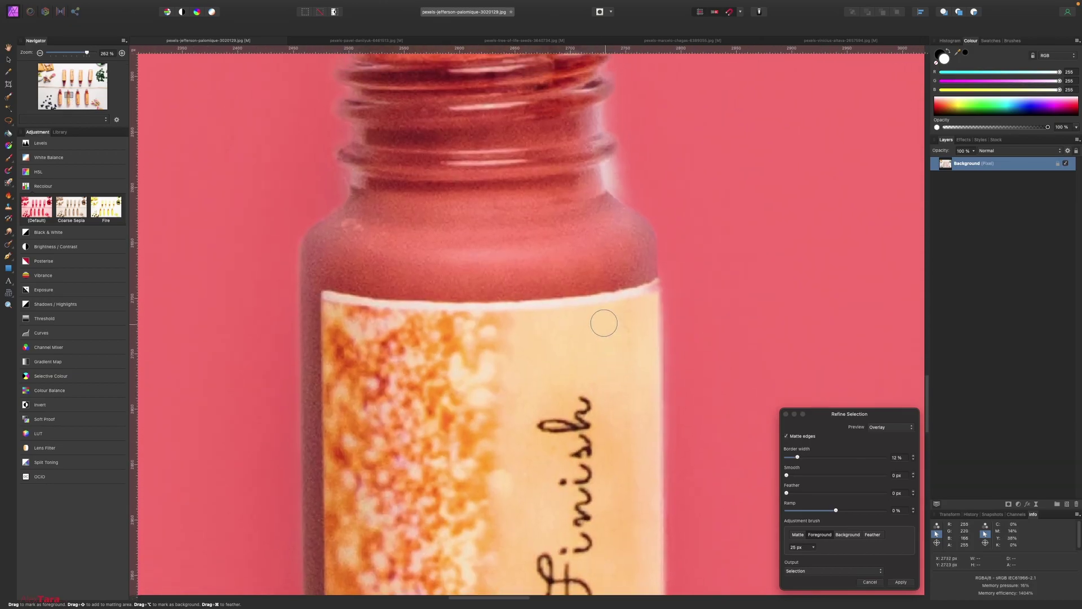
{"action": "scroll", "coordinate": [603, 230], "scroll_direction": "up", "scroll_amount": 2}
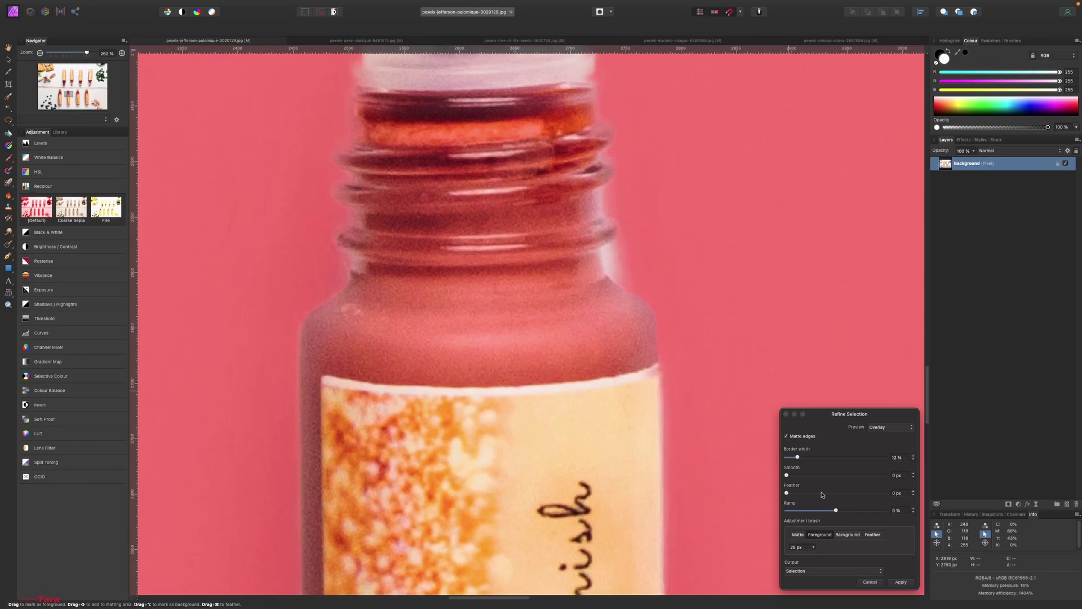
Paint the edge halo along the bottle neck with the Background brush
{"action": "left_click", "coordinate": [846, 535]}
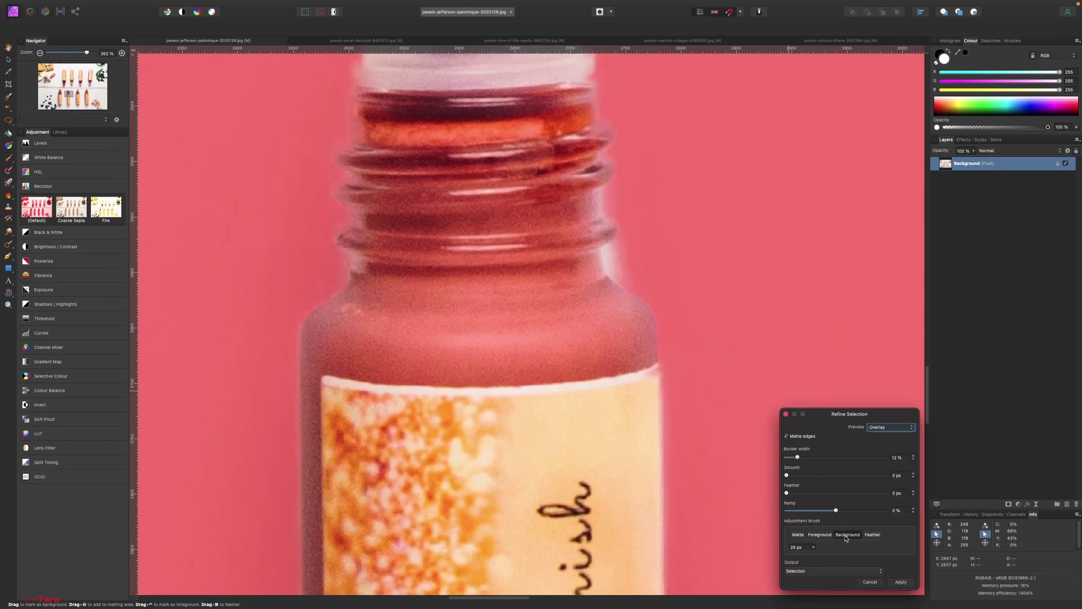
{"action": "left_click_drag", "start_coordinate": [624, 262], "coordinate": [620, 248]}
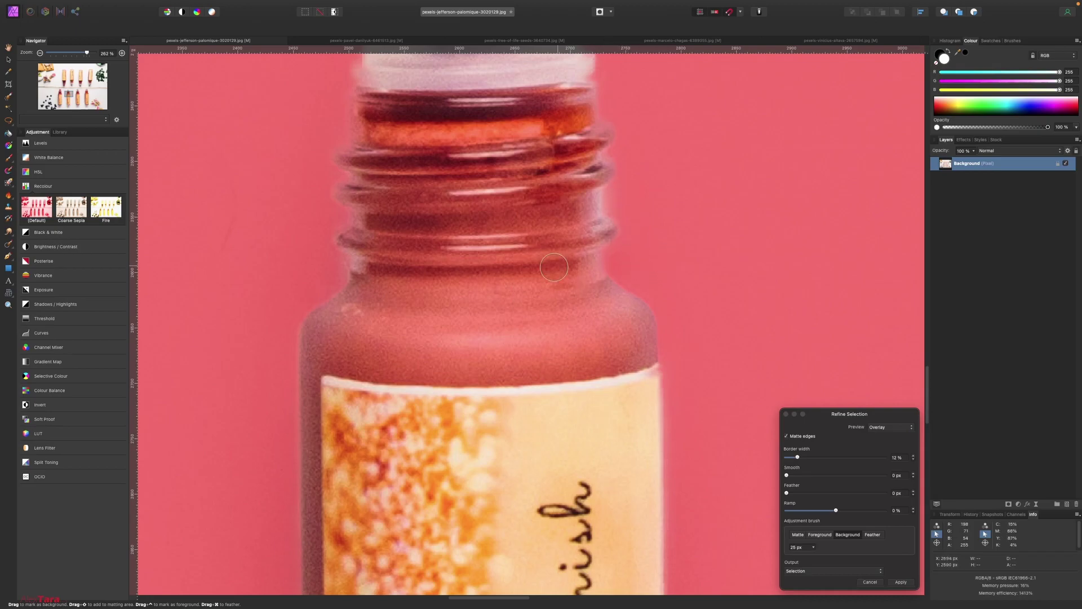
{"action": "scroll", "coordinate": [516, 303], "scroll_direction": "down", "scroll_amount": 5}
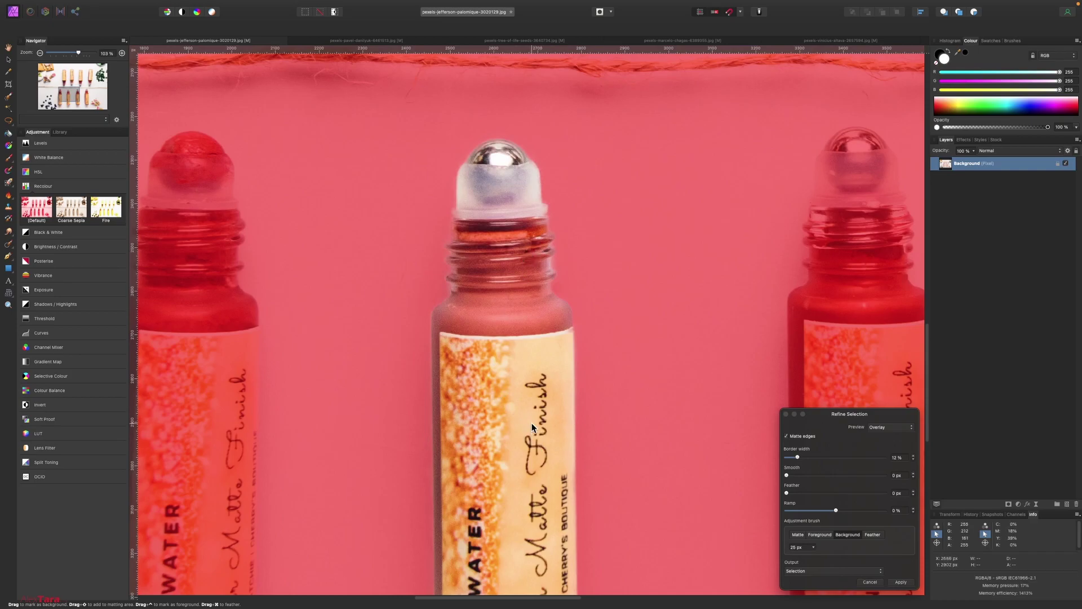
{"action": "scroll", "coordinate": [547, 436], "scroll_direction": "down", "scroll_amount": 3}
{"action": "scroll", "coordinate": [547, 435], "scroll_direction": "down", "scroll_amount": 2}
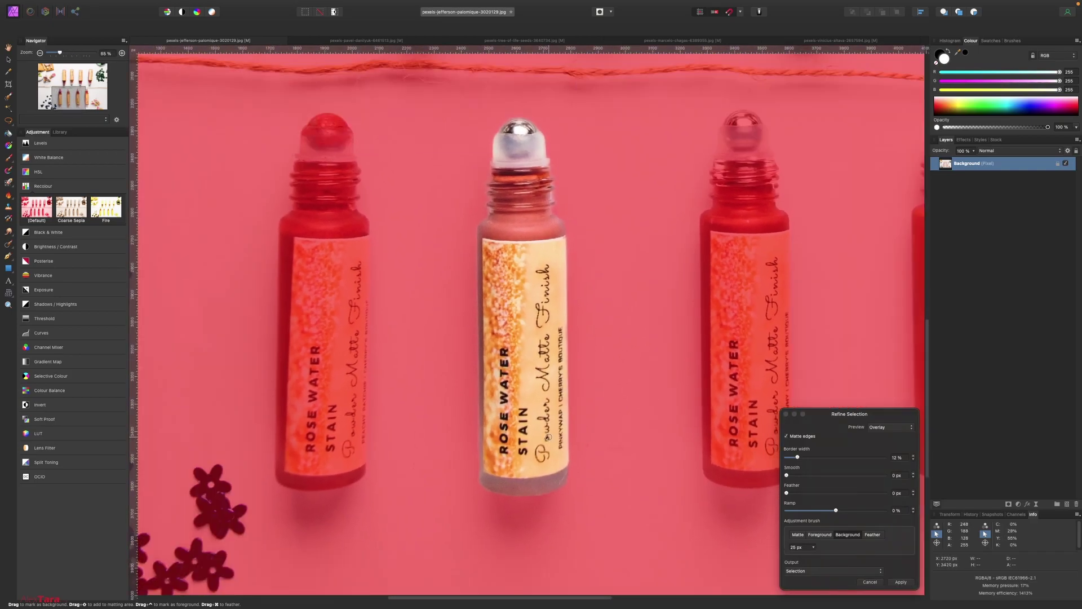
Set Output to New layer with mask and apply the refined selection
{"action": "left_click", "coordinate": [817, 571]}
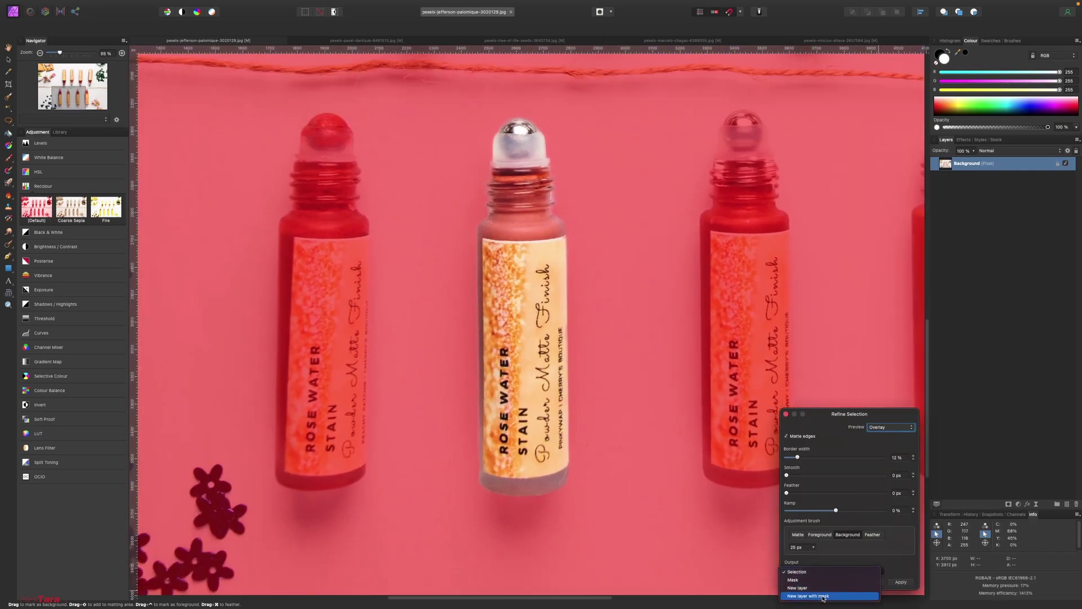
{"action": "left_click", "coordinate": [823, 596]}
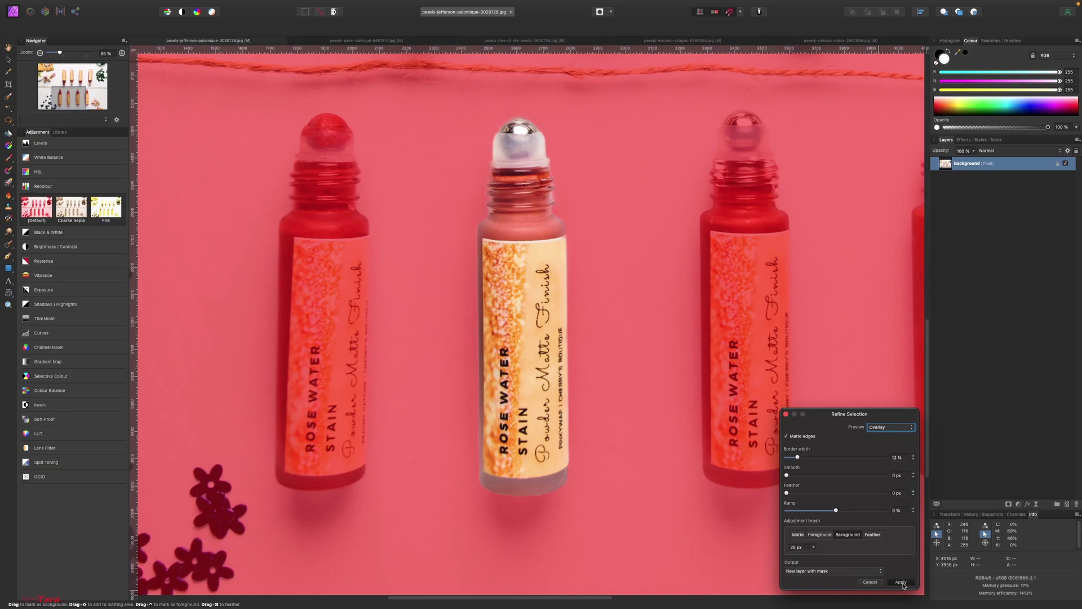
{"action": "left_click", "coordinate": [901, 582]}
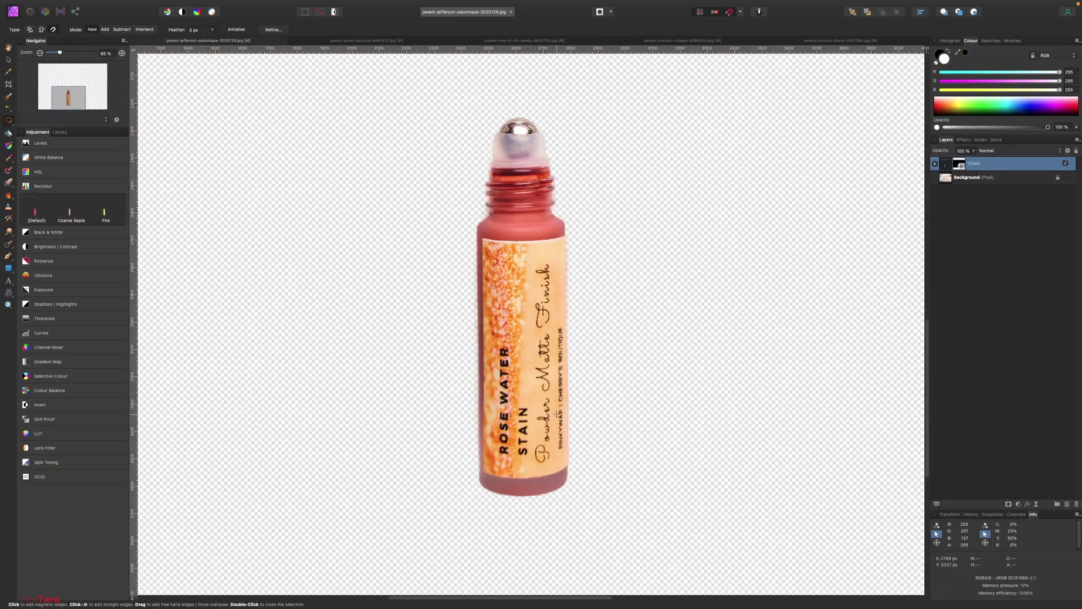
Show the Background layer again, move the cut-out bottle between two others, and fit the view
{"action": "scroll", "coordinate": [557, 414], "scroll_direction": "down", "scroll_amount": 2}
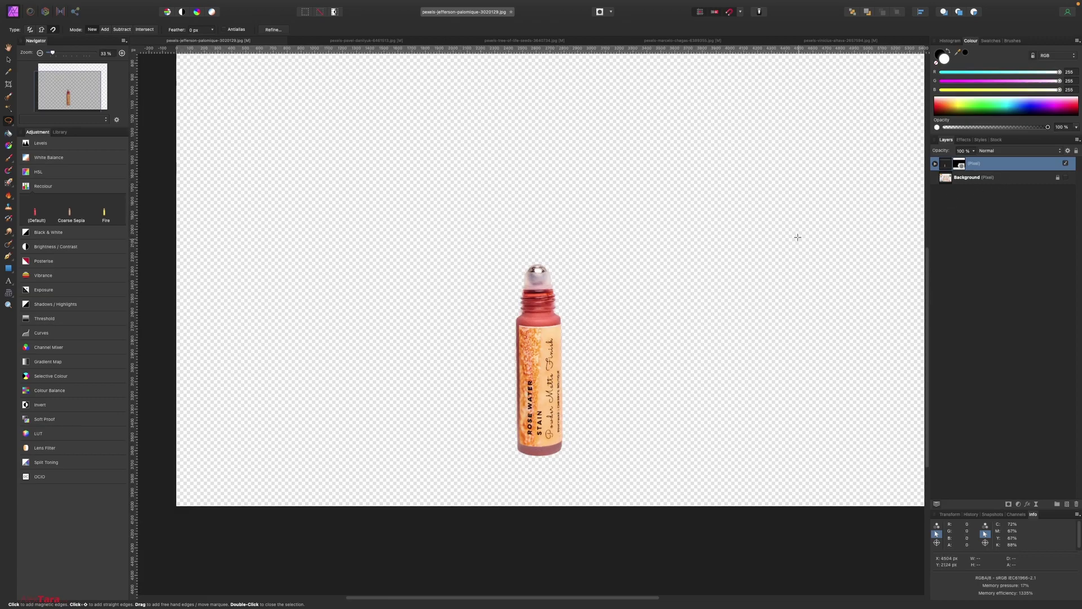
{"action": "left_click", "coordinate": [1065, 177]}
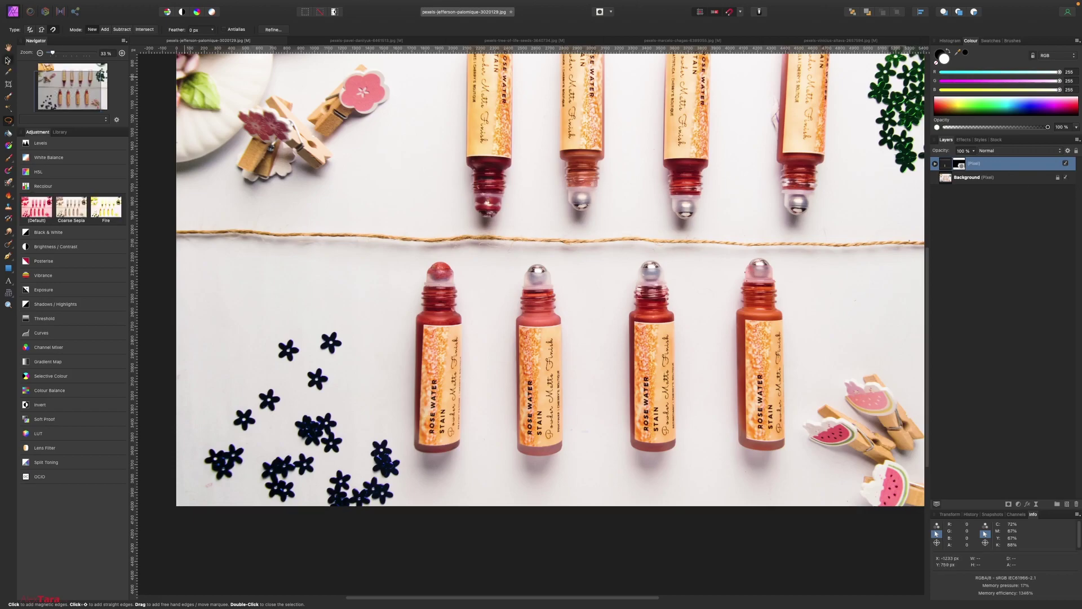
{"action": "key", "text": "v"}
{"action": "scroll", "coordinate": [585, 326], "scroll_direction": "right", "scroll_amount": 2}
{"action": "left_click_drag", "start_coordinate": [530, 356], "coordinate": [596, 364]}
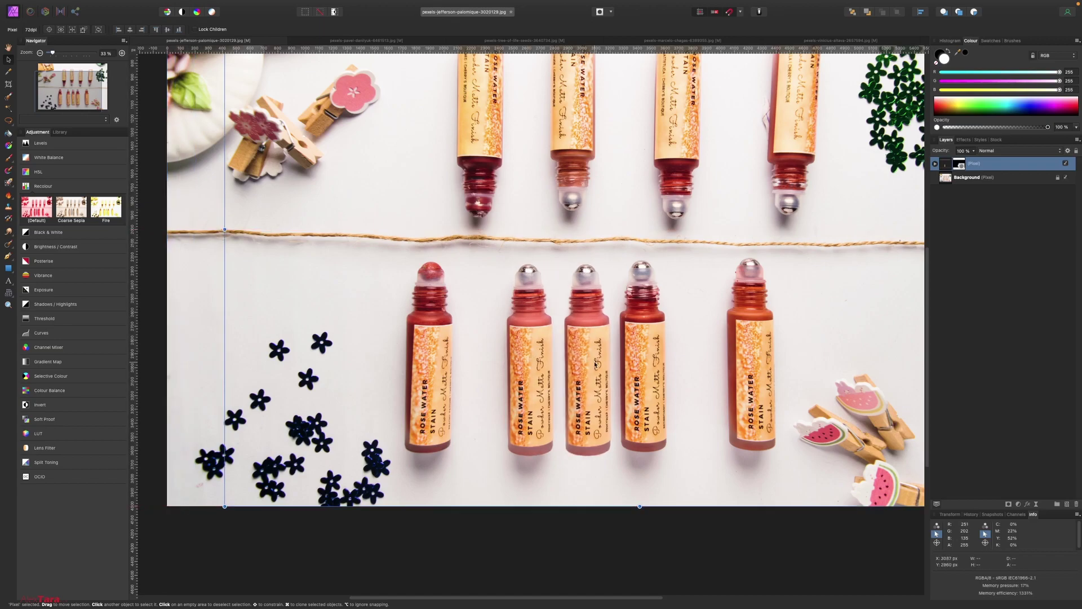
{"action": "key", "text": "super+0"}
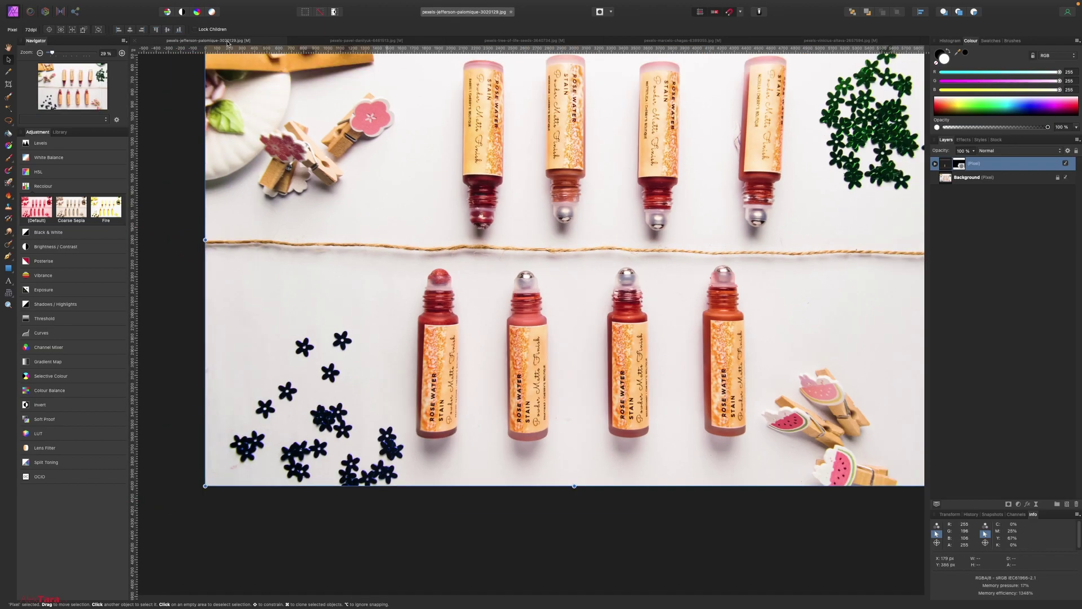
In the thread-spools photo, zoom in and lasso freehand around the central blue-grey spool
{"action": "left_click", "coordinate": [367, 41]}
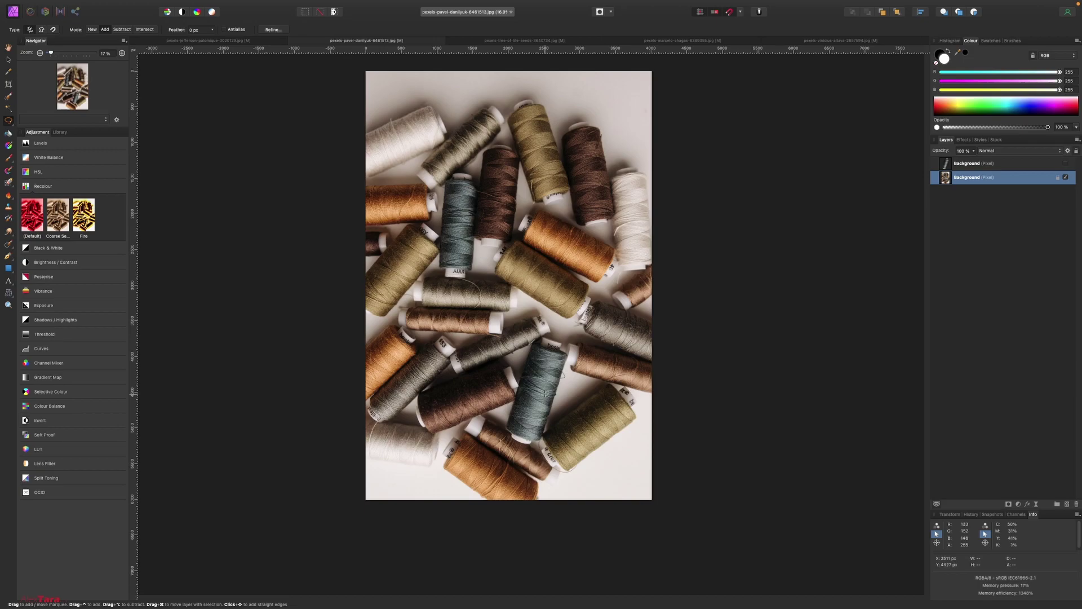
{"action": "scroll", "coordinate": [545, 393], "scroll_direction": "up", "scroll_amount": 5}
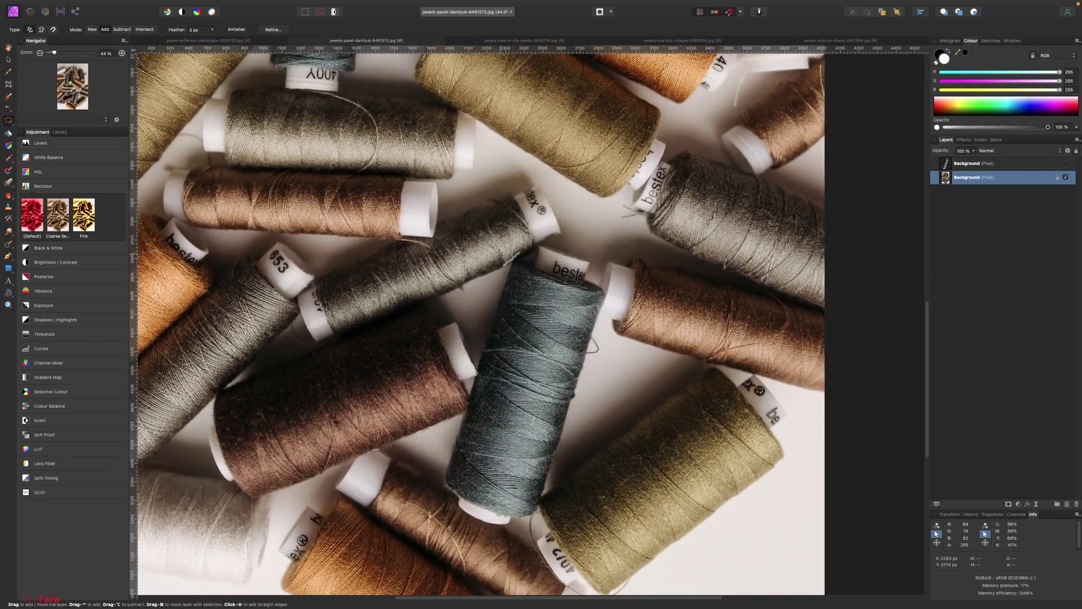
{"action": "left_click", "coordinate": [53, 29]}
{"action": "left_click", "coordinate": [30, 30]}
{"action": "mouse_move", "coordinate": [541, 247]}
{"action": "left_mouse_down"}
{"action": "mouse_move", "coordinate": [585, 261]}
{"action": "mouse_move", "coordinate": [601, 317]}
{"action": "mouse_move", "coordinate": [556, 472]}
{"action": "mouse_move", "coordinate": [536, 512]}
{"action": "mouse_move", "coordinate": [502, 534]}
{"action": "mouse_move", "coordinate": [469, 526]}
{"action": "mouse_move", "coordinate": [453, 472]}
{"action": "mouse_move", "coordinate": [517, 278]}
{"action": "left_mouse_up"}
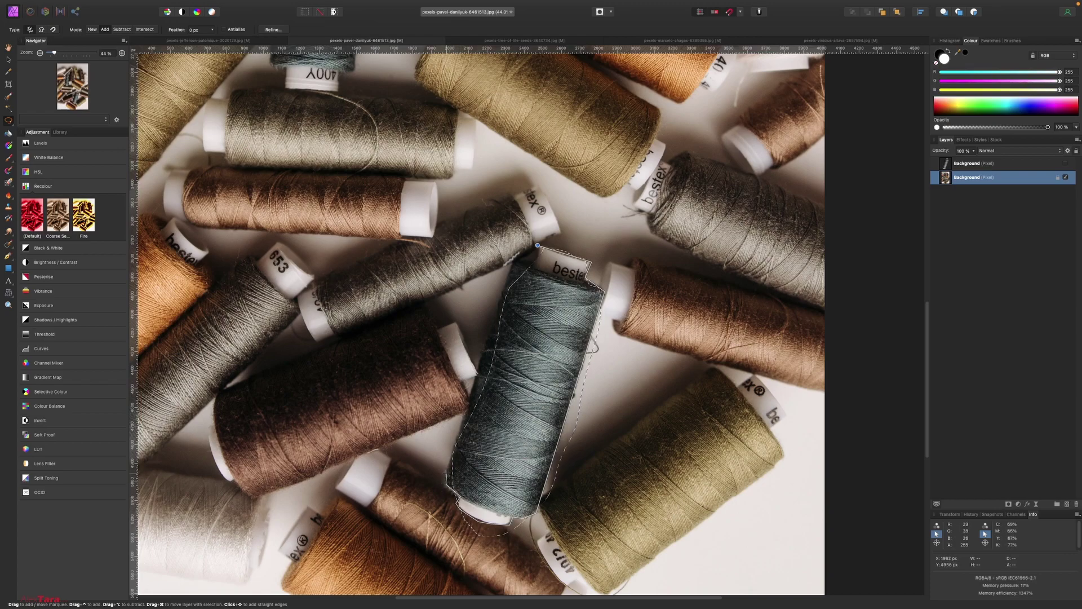
{"action": "left_click_drag", "start_coordinate": [445, 473], "coordinate": [539, 248]}
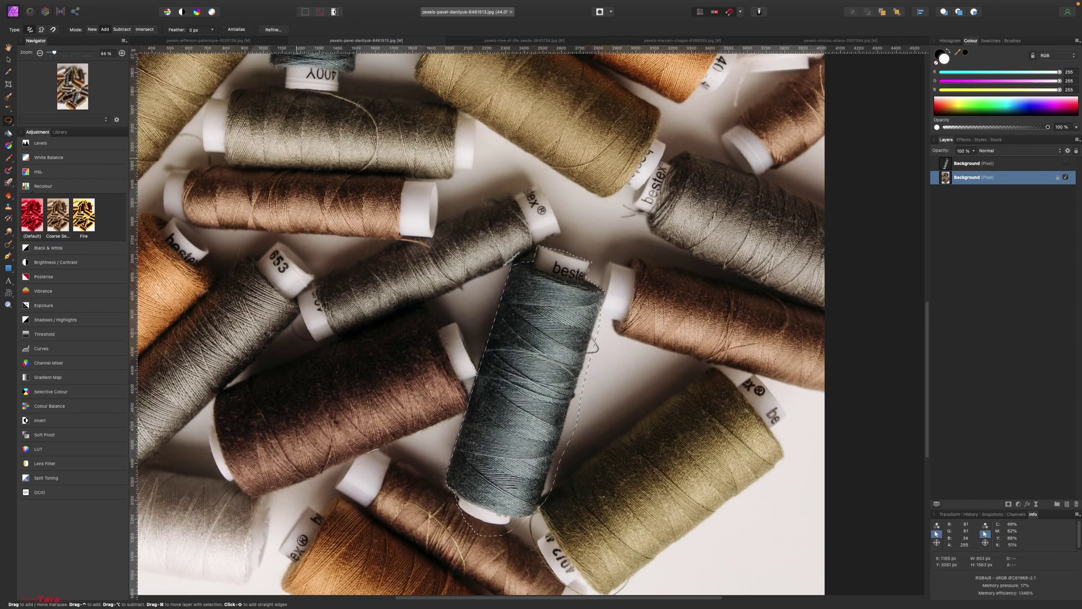
Set the Lasso tool's selection mode to Subtract
{"action": "left_click", "coordinate": [121, 30]}
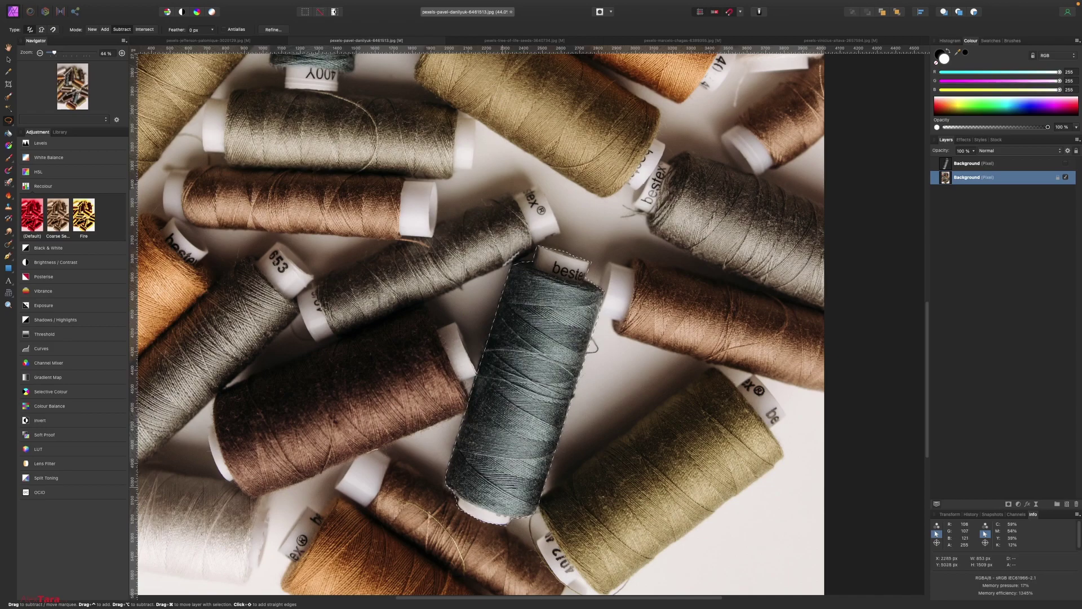
Refine the spool selection with a 5% border width and apply it as a New layer
{"action": "left_click", "coordinate": [279, 27]}
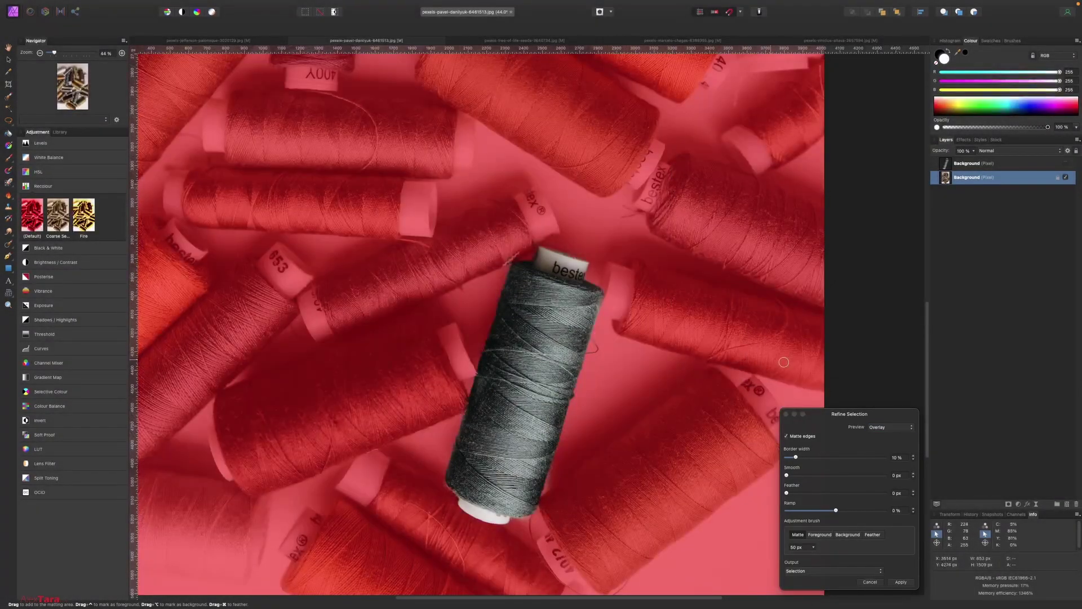
{"action": "left_click_drag", "start_coordinate": [794, 459], "coordinate": [791, 461]}
{"action": "left_click", "coordinate": [833, 571]}
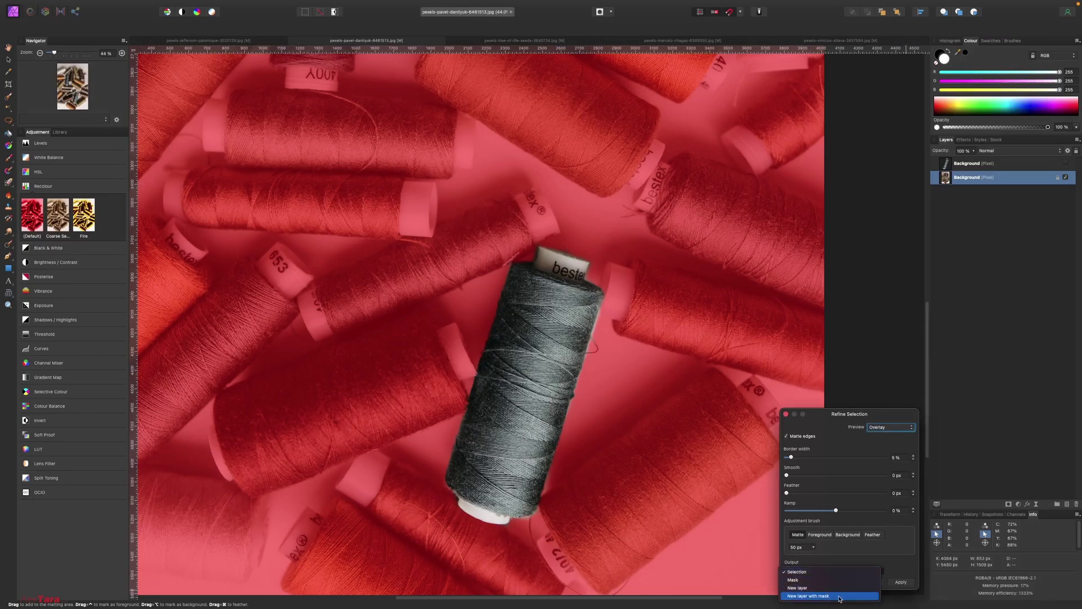
{"action": "left_click", "coordinate": [839, 596]}
{"action": "left_click", "coordinate": [847, 573]}
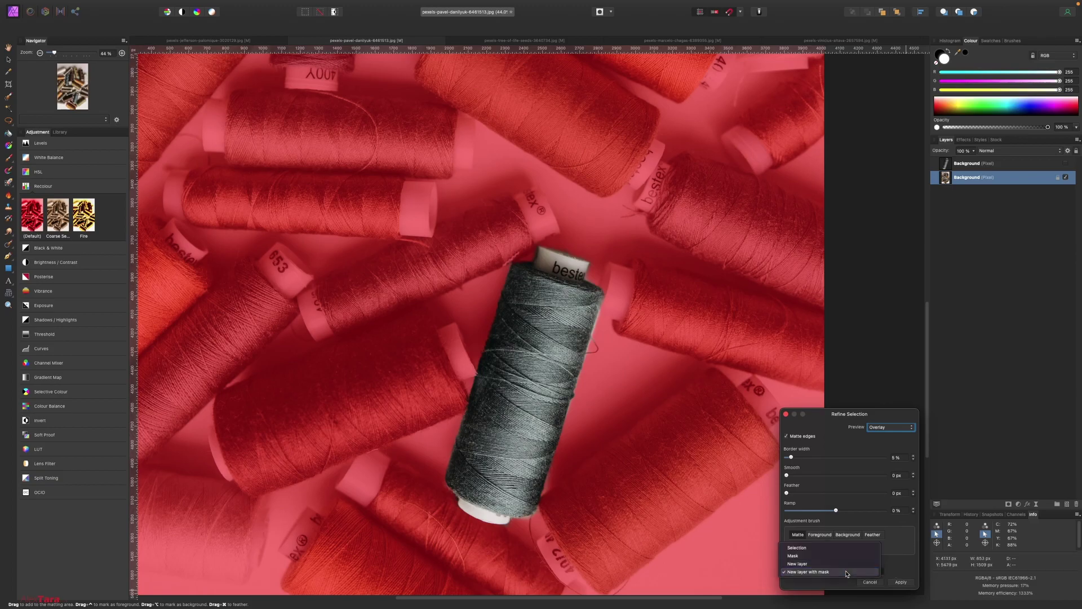
{"action": "left_click", "coordinate": [818, 563]}
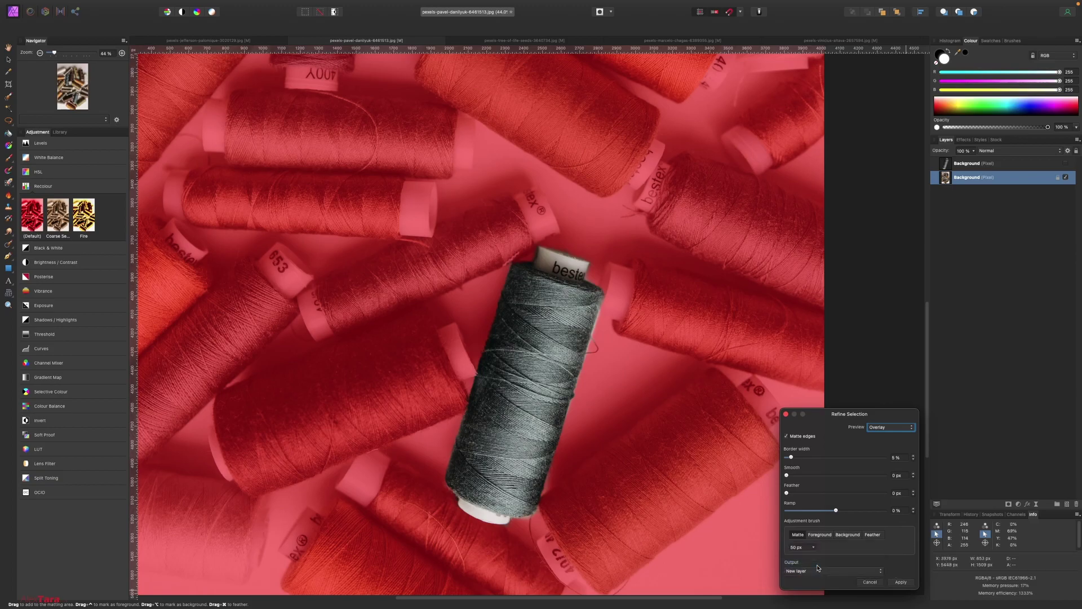
{"action": "left_click", "coordinate": [900, 582]}
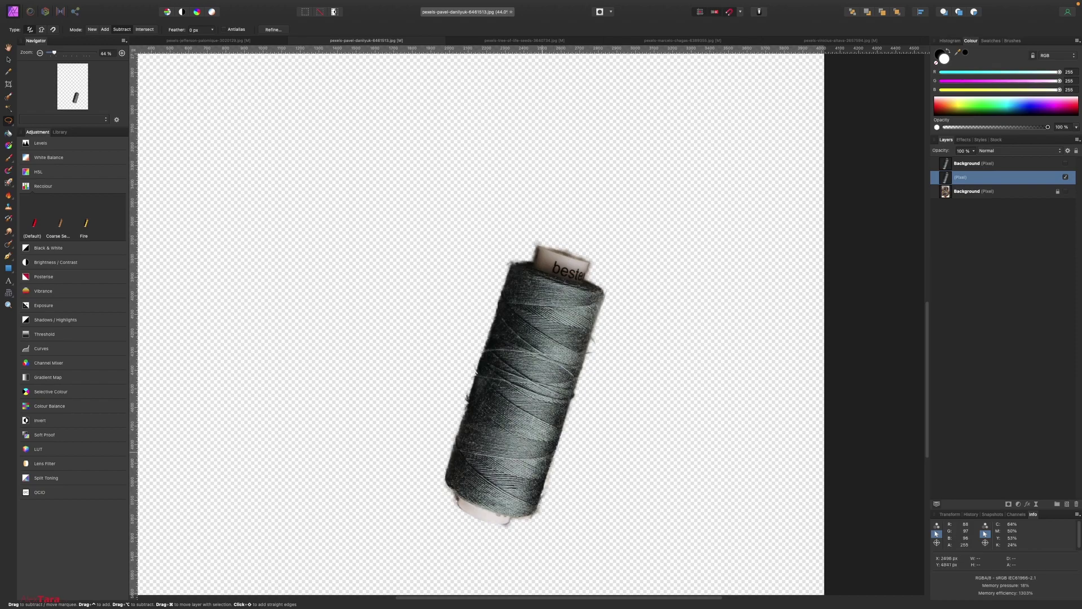
Undo the plain pixel-layer spool cutout to restore the full photo
{"action": "scroll", "coordinate": [563, 417], "scroll_direction": "up", "scroll_amount": 5}
{"action": "scroll", "coordinate": [577, 420], "scroll_direction": "down", "scroll_amount": 3}
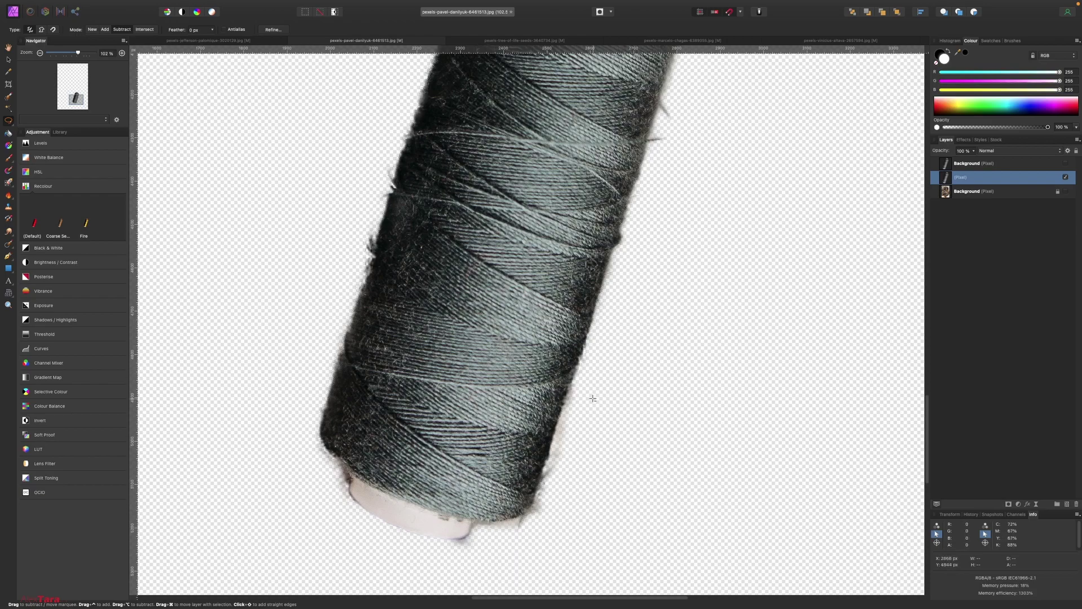
{"action": "key", "text": "super+z"}
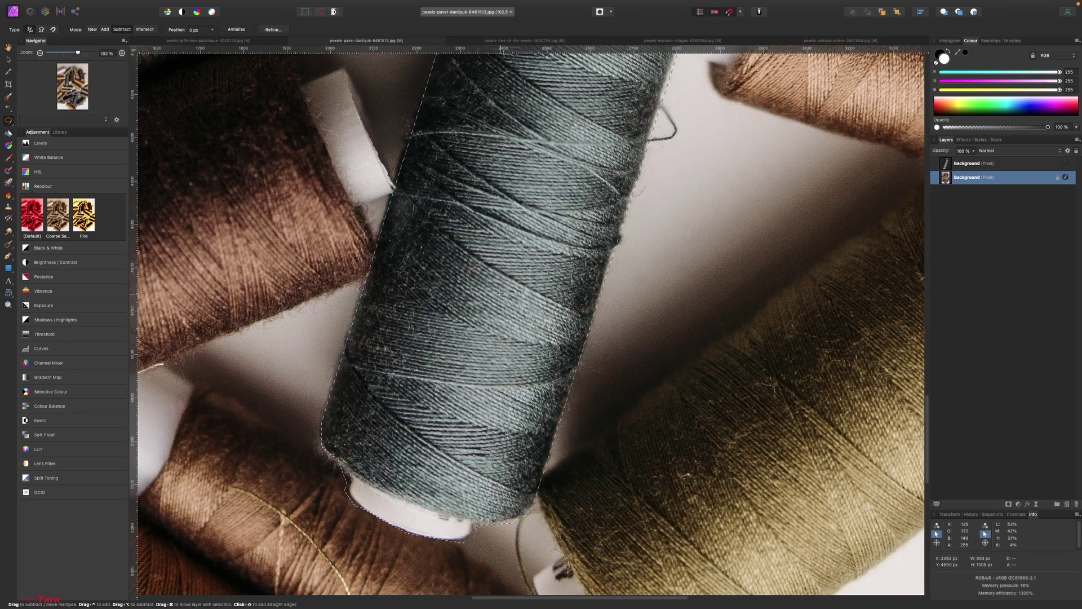
Re-refine the spool selection with Smooth 0.3 px, output as New layer with mask
{"action": "key", "text": "alt+super+r"}
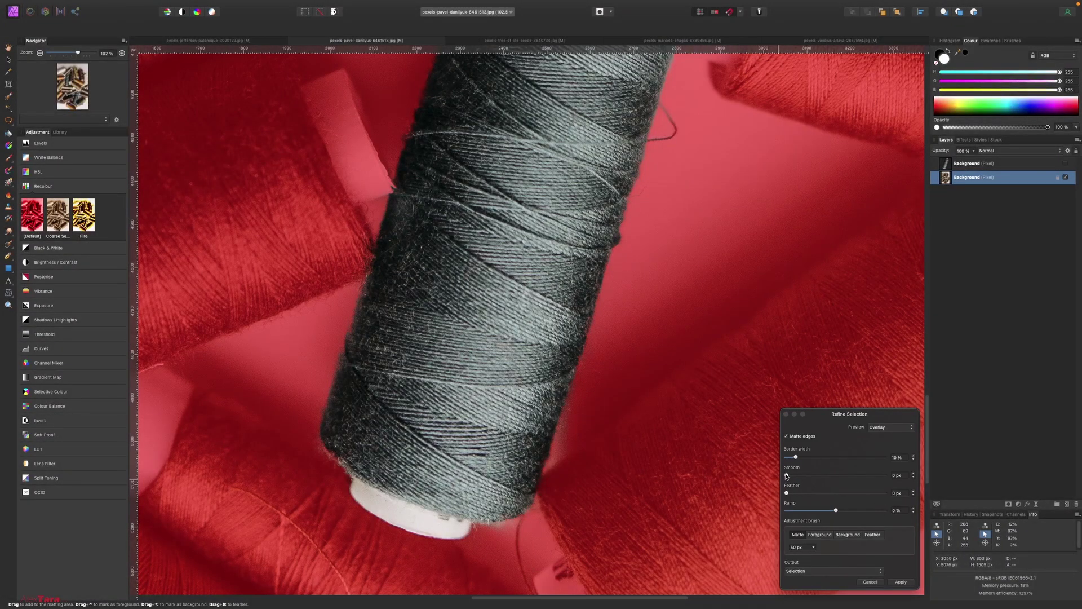
{"action": "left_click_drag", "start_coordinate": [786, 476], "coordinate": [788, 459]}
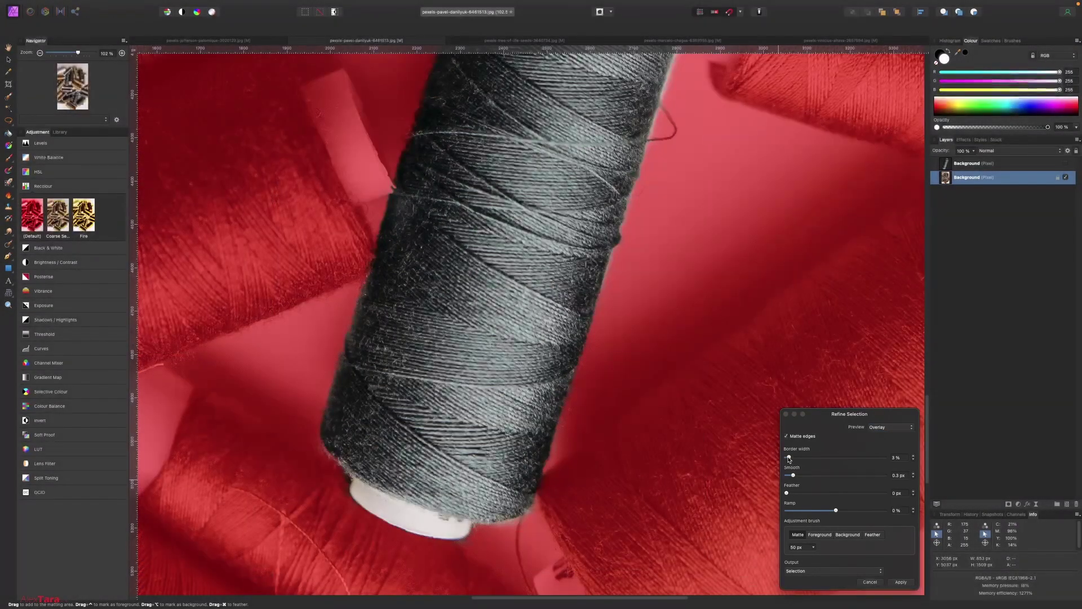
{"action": "left_click", "coordinate": [818, 571]}
{"action": "left_click", "coordinate": [816, 596]}
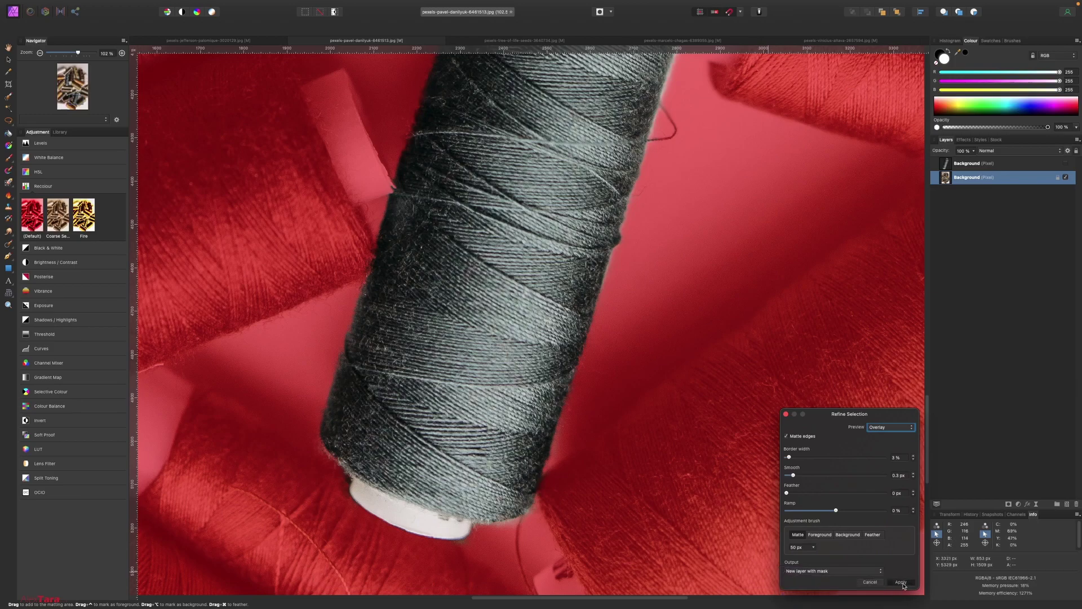
{"action": "left_click", "coordinate": [901, 583]}
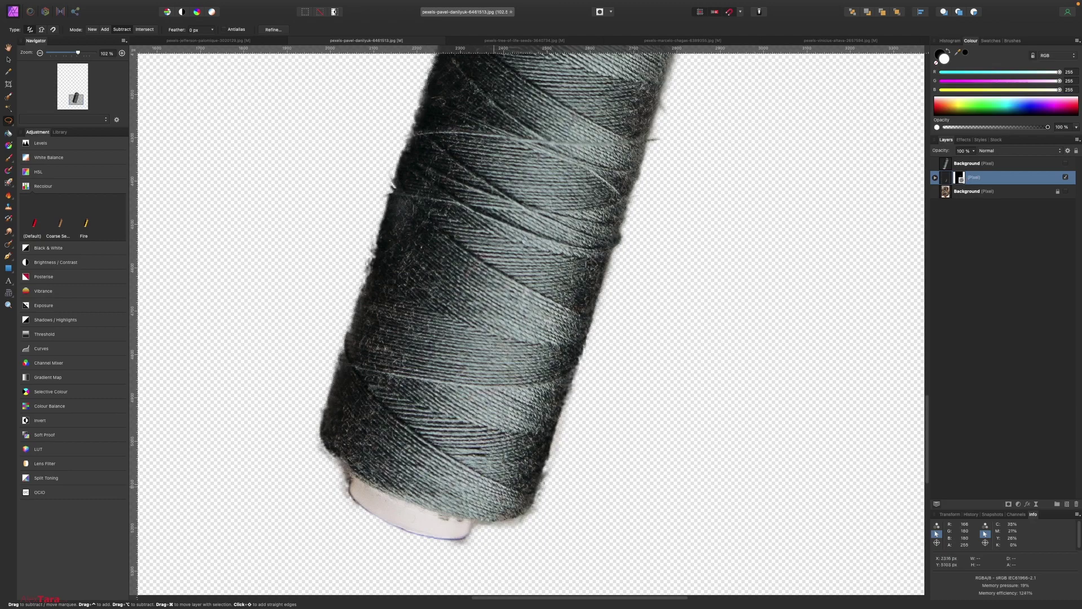
With a ~44 px Paint Brush, paint the spool's mask black, then white along its lower-right edge
{"action": "left_click", "coordinate": [9, 158]}
{"action": "key", "text": "x"}
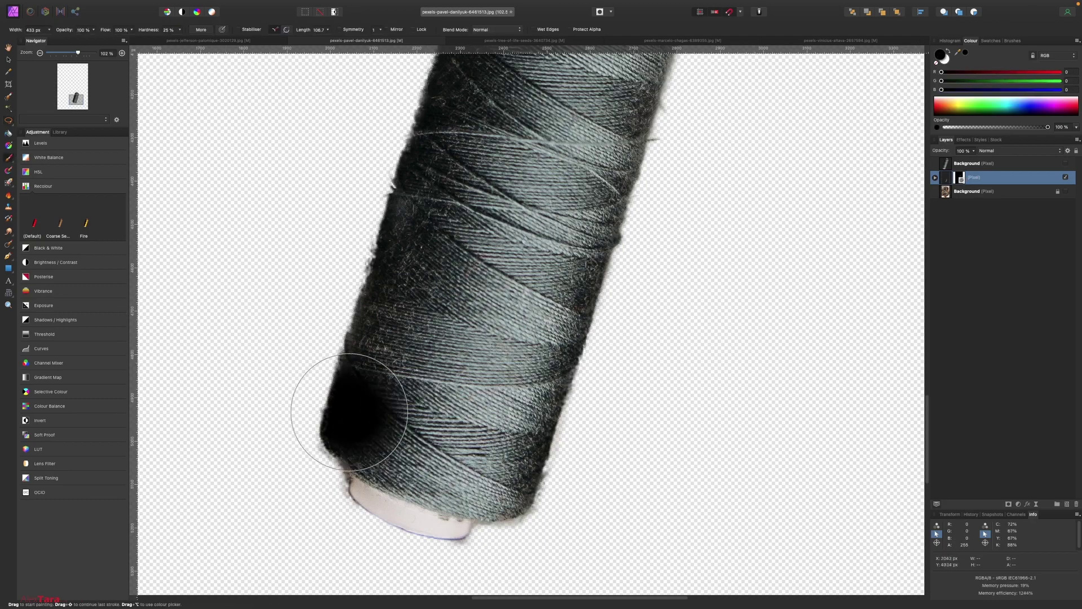
{"action": "key", "text": "bracketleft"}
{"action": "key", "text": "bracketleft"}
{"action": "key", "text": "bracketleft"}
{"action": "key", "text": "bracketleft"}
{"action": "key", "text": "bracketleft"}
{"action": "key", "text": "bracketleft"}
{"action": "key", "text": "bracketleft"}
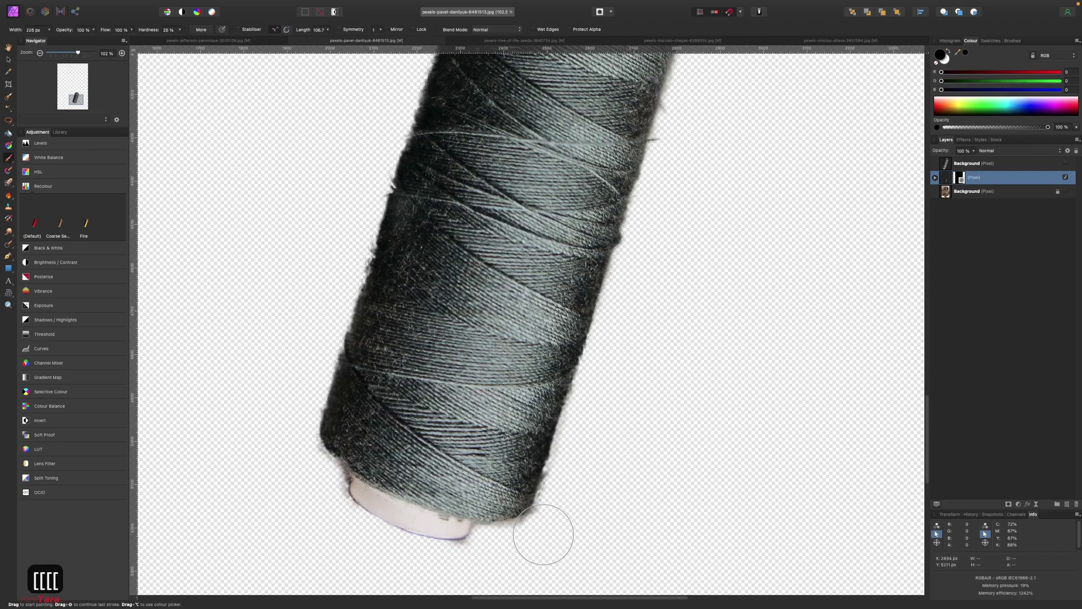
{"action": "key", "text": "bracketleft"}
{"action": "key", "text": "bracketleft"}
{"action": "key", "text": "bracketleft"}
{"action": "key", "text": "bracketleft"}
{"action": "key", "text": "bracketleft"}
{"action": "key", "text": "bracketleft"}
{"action": "key", "text": "bracketleft"}
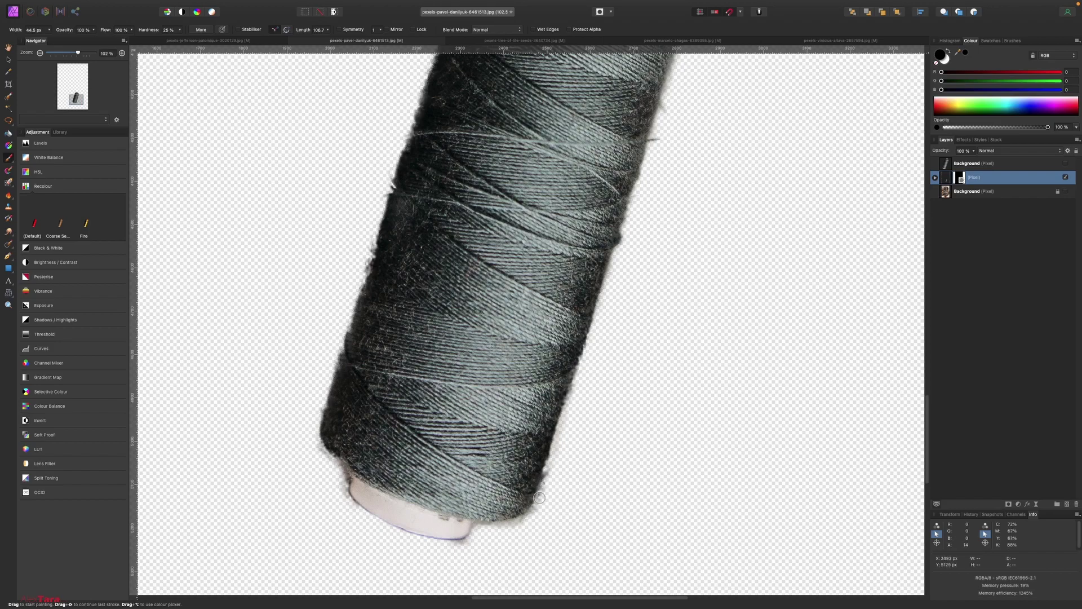
{"action": "left_click_drag", "start_coordinate": [518, 518], "coordinate": [498, 524]}
{"action": "key", "text": "x"}
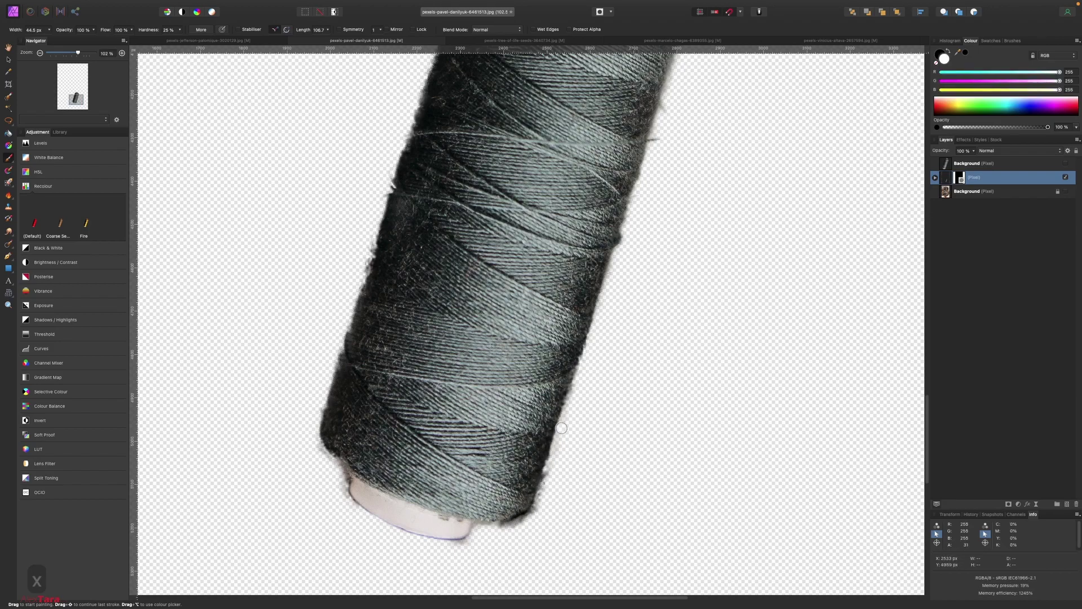
{"action": "mouse_move", "coordinate": [555, 450]}
{"action": "left_mouse_down"}
{"action": "mouse_move", "coordinate": [537, 508]}
{"action": "mouse_move", "coordinate": [497, 525]}
{"action": "left_mouse_up"}
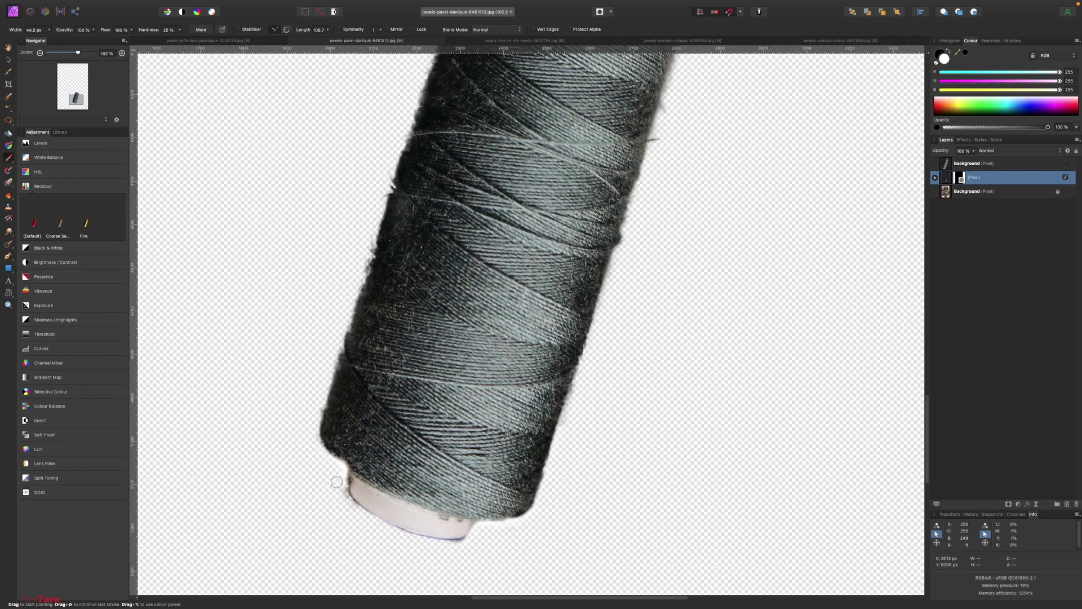
{"action": "scroll", "coordinate": [438, 150], "scroll_direction": "down", "scroll_amount": 5}
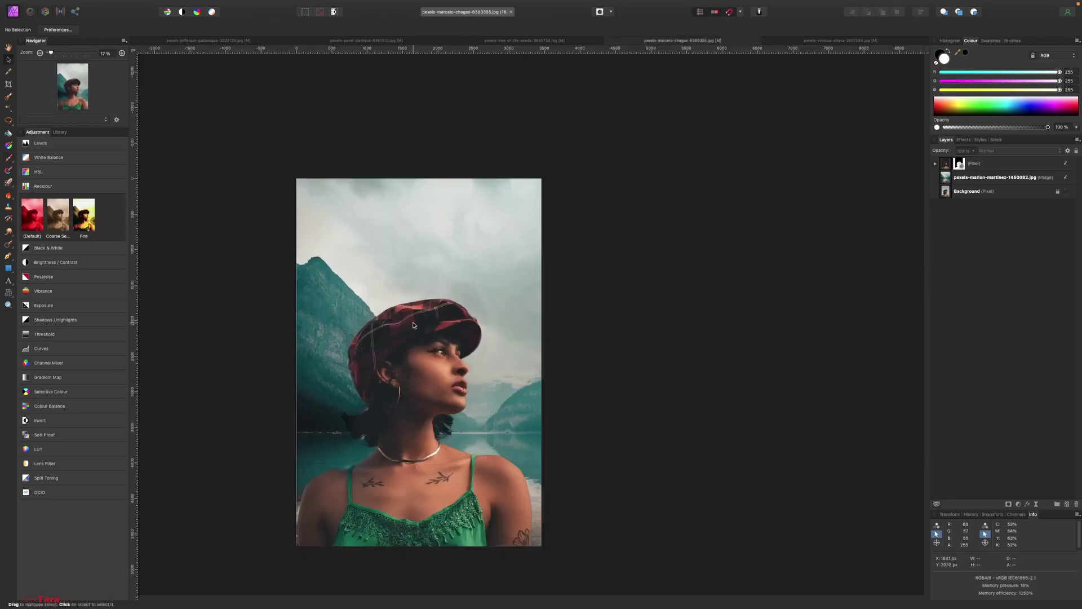
Hide the Pixel cutout and marlon-martinez lake layers, and show the Background studio portrait
{"action": "left_click_drag", "start_coordinate": [413, 326], "coordinate": [532, 308]}
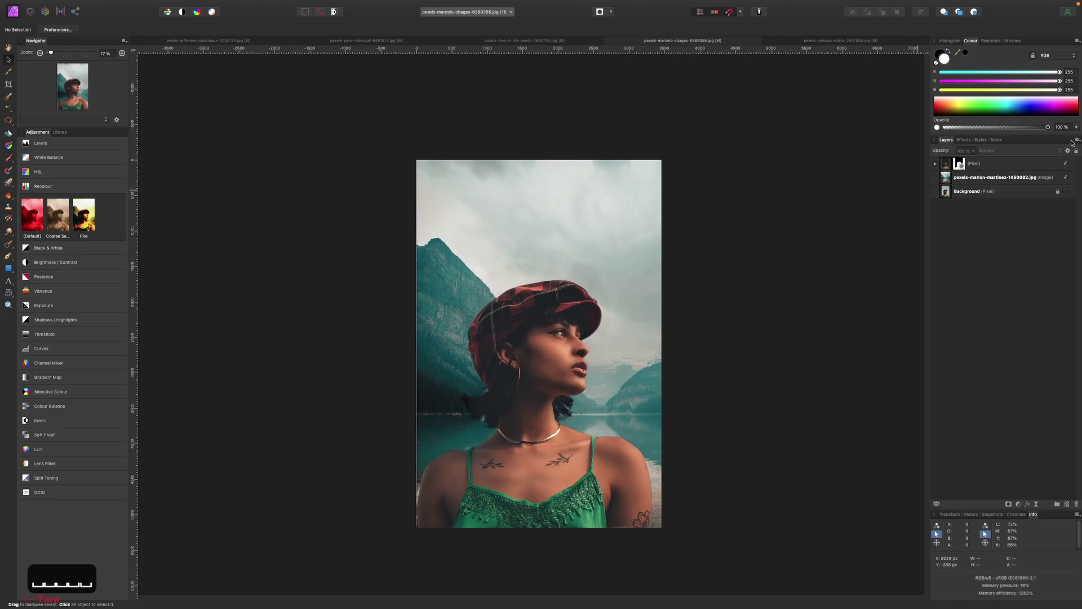
{"action": "left_click", "coordinate": [1065, 164]}
{"action": "left_click", "coordinate": [1067, 177]}
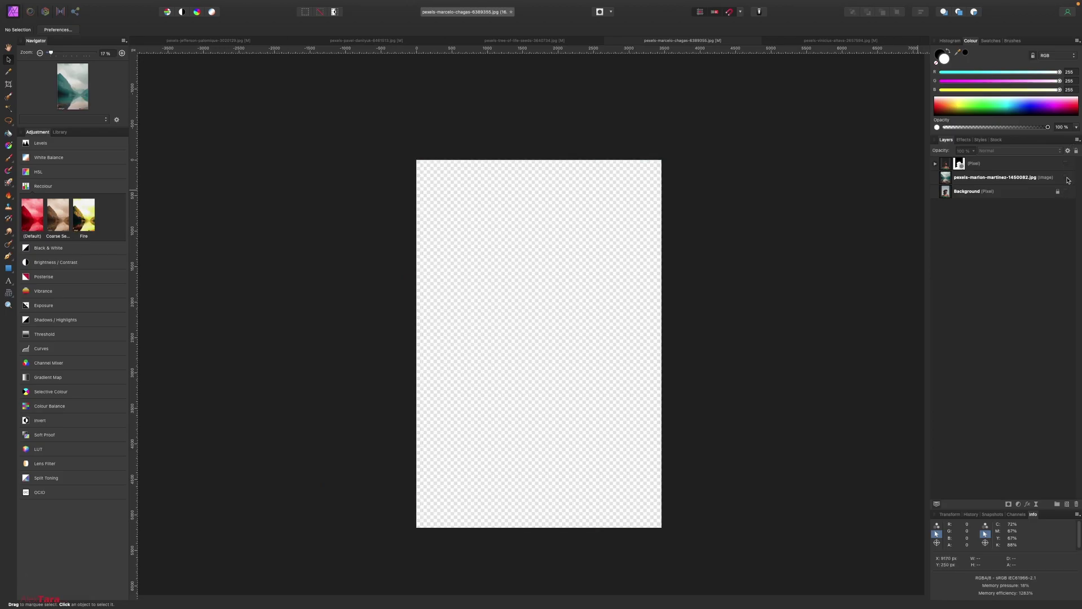
{"action": "left_click", "coordinate": [1065, 191]}
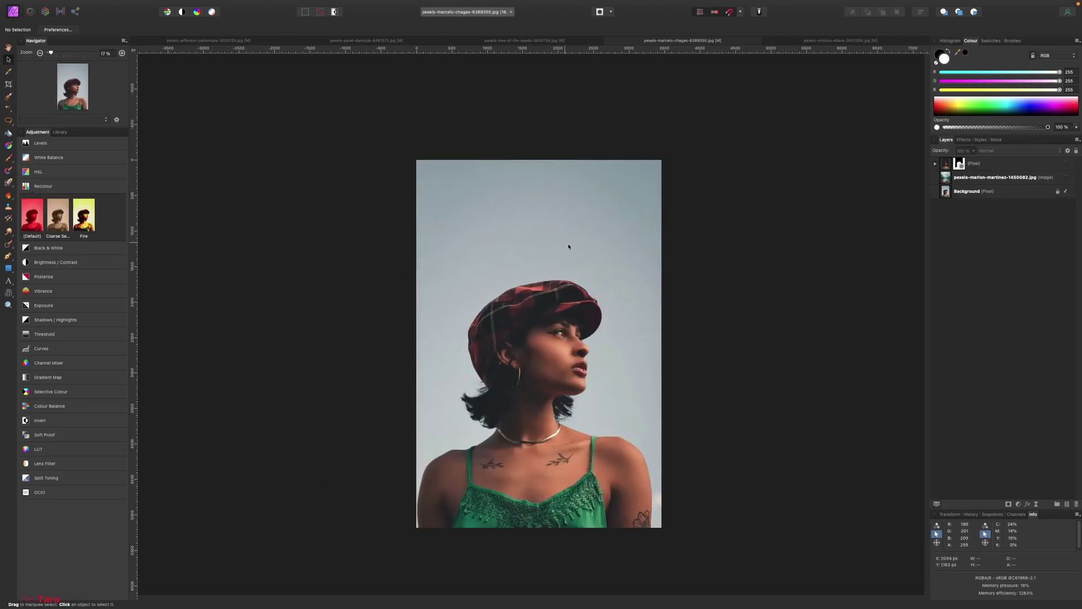
{"action": "scroll", "coordinate": [457, 245], "scroll_direction": "up", "scroll_amount": 4}
Flood-select on the Background portrait layer and open Refine Selection
{"action": "scroll", "coordinate": [456, 246], "scroll_direction": "down", "scroll_amount": 4}
{"action": "left_click", "coordinate": [457, 246]}
{"action": "key", "text": "w"}
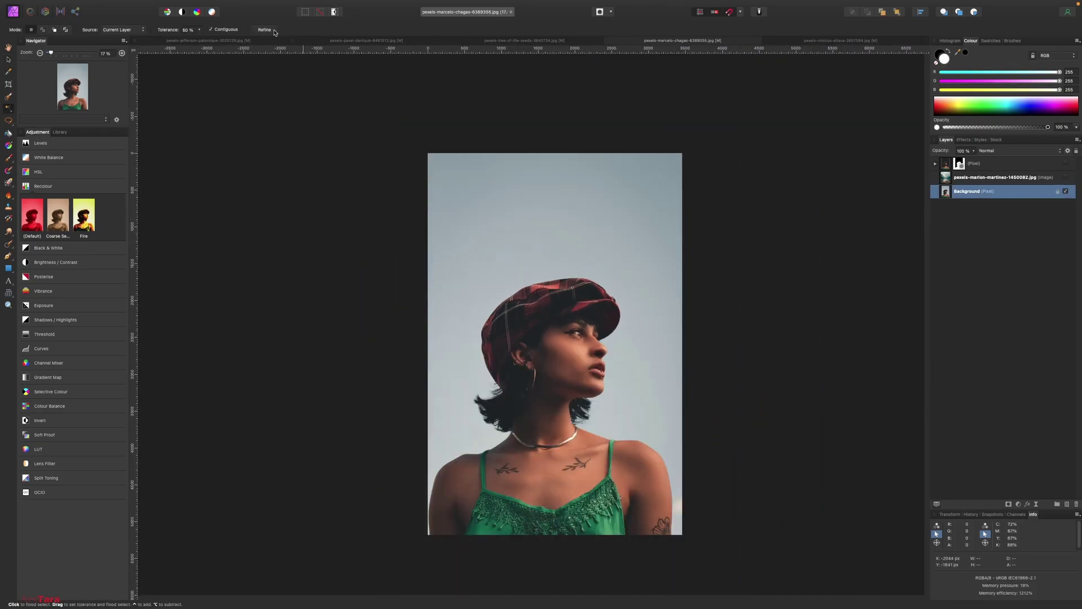
{"action": "left_click", "coordinate": [264, 30]}
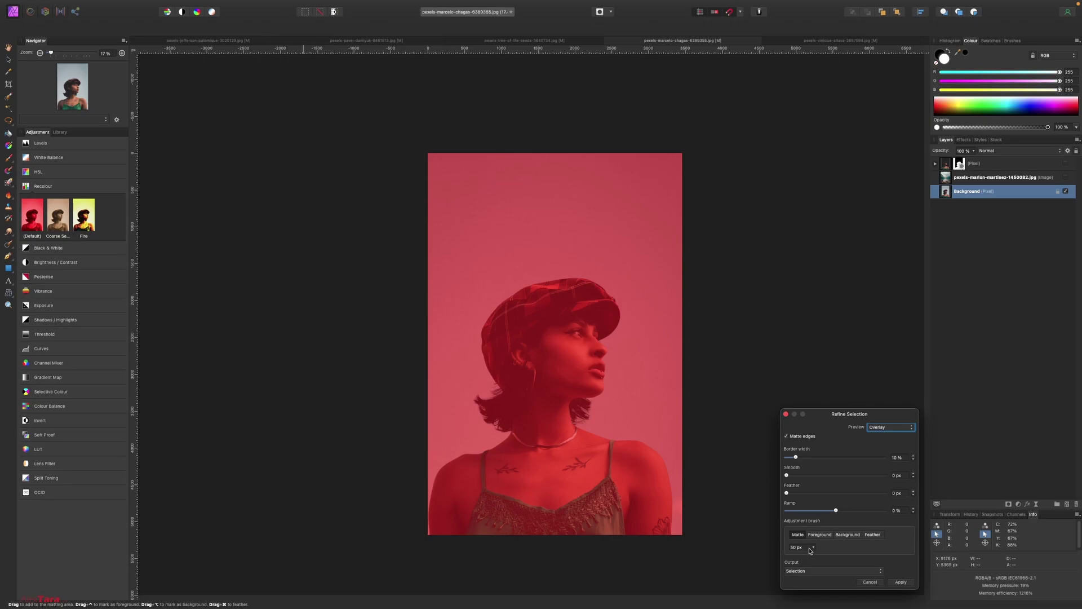
With a 330 px Foreground brush, paint over the woman's hat, face, hair and shoulders
{"action": "left_click_drag", "start_coordinate": [810, 550], "coordinate": [837, 557]}
{"action": "left_click", "coordinate": [815, 535]}
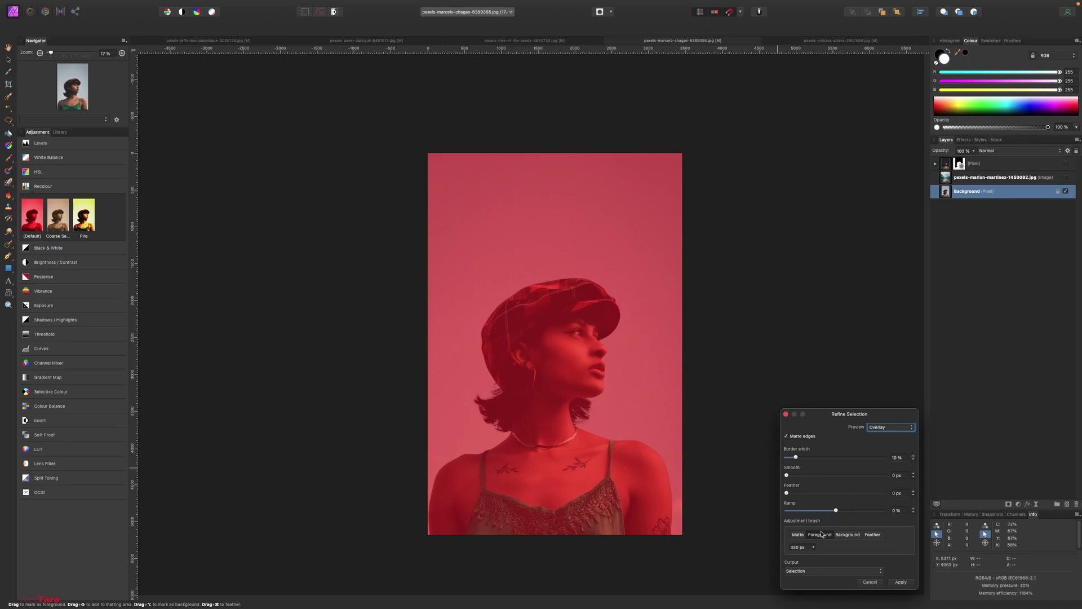
{"action": "mouse_move", "coordinate": [560, 304]}
{"action": "left_mouse_down"}
{"action": "mouse_move", "coordinate": [529, 314]}
{"action": "mouse_move", "coordinate": [527, 333]}
{"action": "mouse_move", "coordinate": [552, 364]}
{"action": "mouse_move", "coordinate": [567, 357]}
{"action": "mouse_move", "coordinate": [585, 301]}
{"action": "left_mouse_up"}
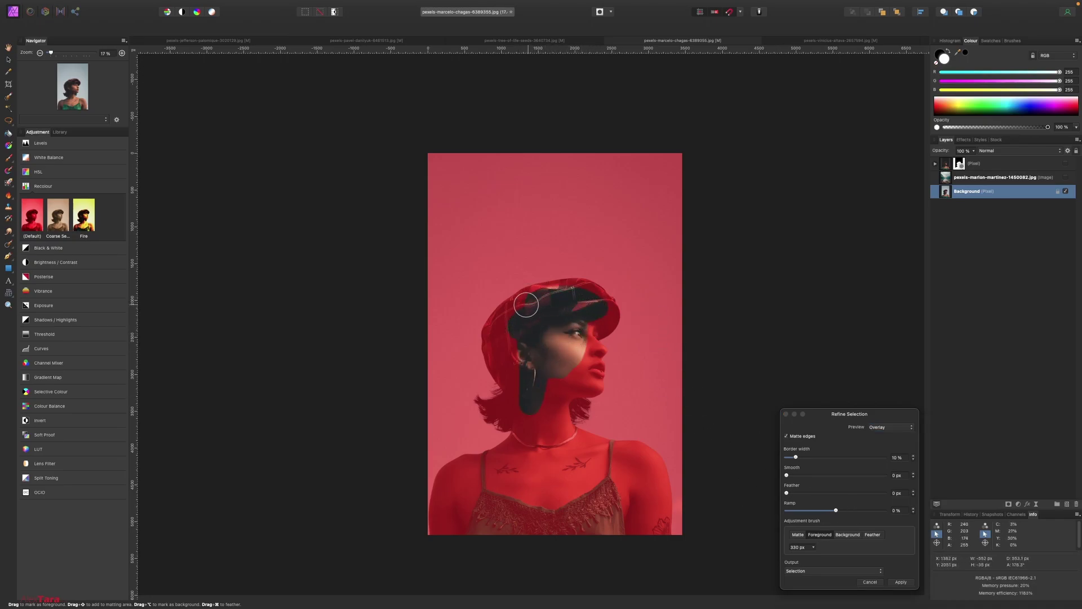
{"action": "mouse_move", "coordinate": [525, 304]}
{"action": "left_mouse_down"}
{"action": "mouse_move", "coordinate": [511, 355]}
{"action": "mouse_move", "coordinate": [510, 436]}
{"action": "mouse_move", "coordinate": [486, 483]}
{"action": "mouse_move", "coordinate": [461, 480]}
{"action": "mouse_move", "coordinate": [477, 510]}
{"action": "mouse_move", "coordinate": [527, 518]}
{"action": "mouse_move", "coordinate": [642, 493]}
{"action": "mouse_move", "coordinate": [563, 459]}
{"action": "mouse_move", "coordinate": [536, 392]}
{"action": "mouse_move", "coordinate": [583, 372]}
{"action": "mouse_move", "coordinate": [589, 301]}
{"action": "mouse_move", "coordinate": [549, 306]}
{"action": "mouse_move", "coordinate": [496, 344]}
{"action": "mouse_move", "coordinate": [601, 489]}
{"action": "mouse_move", "coordinate": [571, 477]}
{"action": "mouse_move", "coordinate": [497, 526]}
{"action": "mouse_move", "coordinate": [596, 500]}
{"action": "left_mouse_up"}
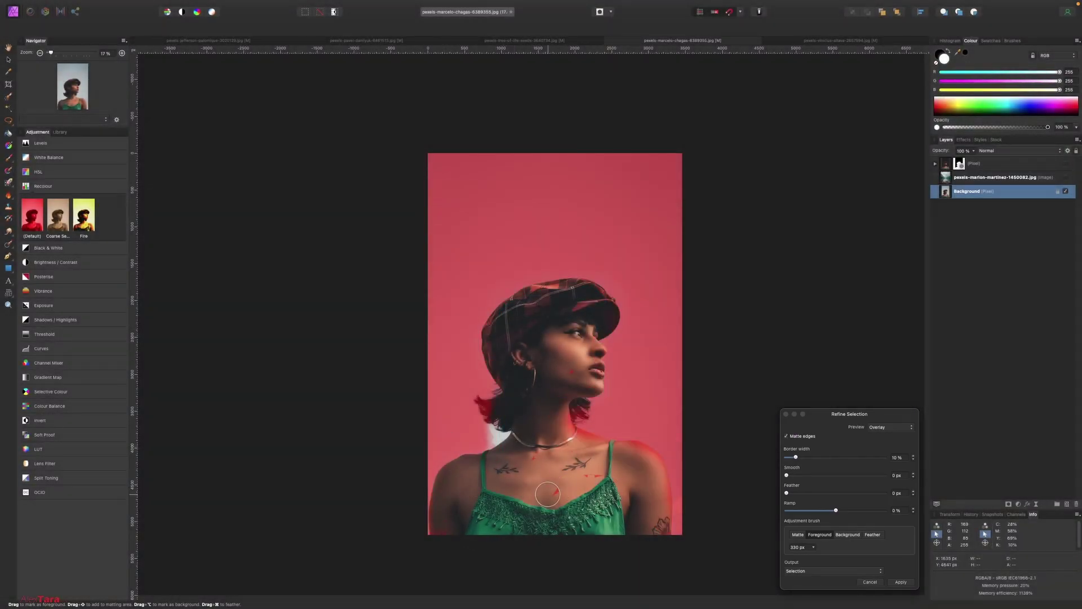
Mark small spots near the shoulder and hat, and the green top, as foreground
{"action": "left_click", "coordinate": [553, 500]}
{"action": "left_click", "coordinate": [544, 444]}
{"action": "left_click_drag", "start_coordinate": [453, 500], "coordinate": [451, 531]}
Mark the backdrop beside the hair as background with a 106 px brush, previewing on Black matte
{"action": "mouse_move", "coordinate": [491, 410]}
{"action": "left_mouse_down"}
{"action": "mouse_move", "coordinate": [462, 391]}
{"action": "mouse_move", "coordinate": [485, 434]}
{"action": "left_mouse_up"}
{"action": "key", "text": "bracketleft"}
{"action": "key", "text": "bracketleft"}
{"action": "key", "text": "bracketleft"}
{"action": "key", "text": "bracketleft"}
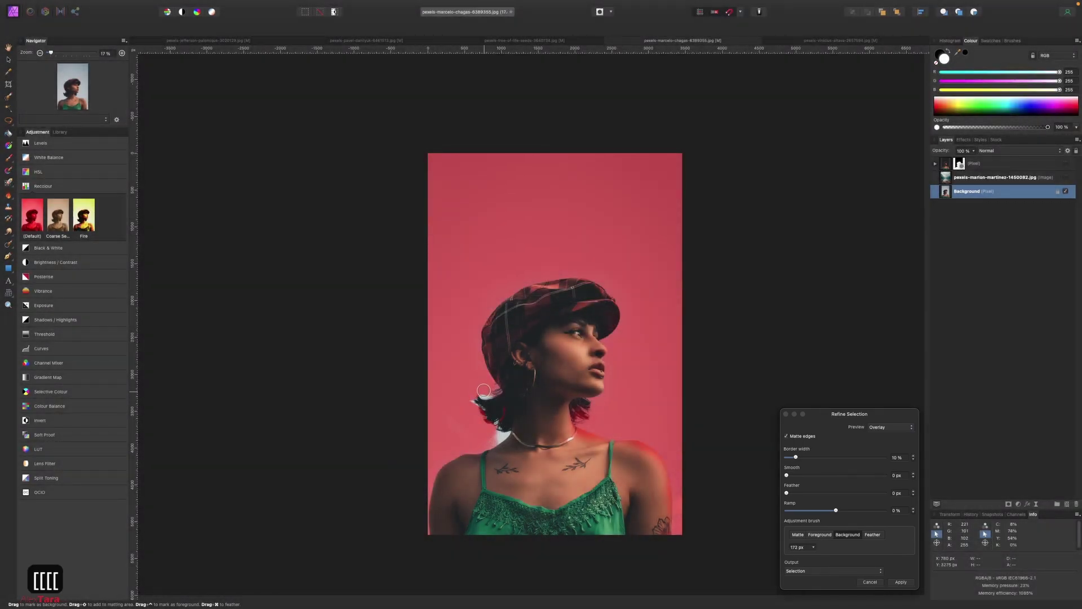
{"action": "key", "text": "bracketleft"}
{"action": "key", "text": "bracketleft"}
{"action": "key", "text": "bracketleft"}
{"action": "mouse_move", "coordinate": [484, 391]}
{"action": "left_mouse_down"}
{"action": "mouse_move", "coordinate": [499, 439]}
{"action": "mouse_move", "coordinate": [475, 427]}
{"action": "left_mouse_up"}
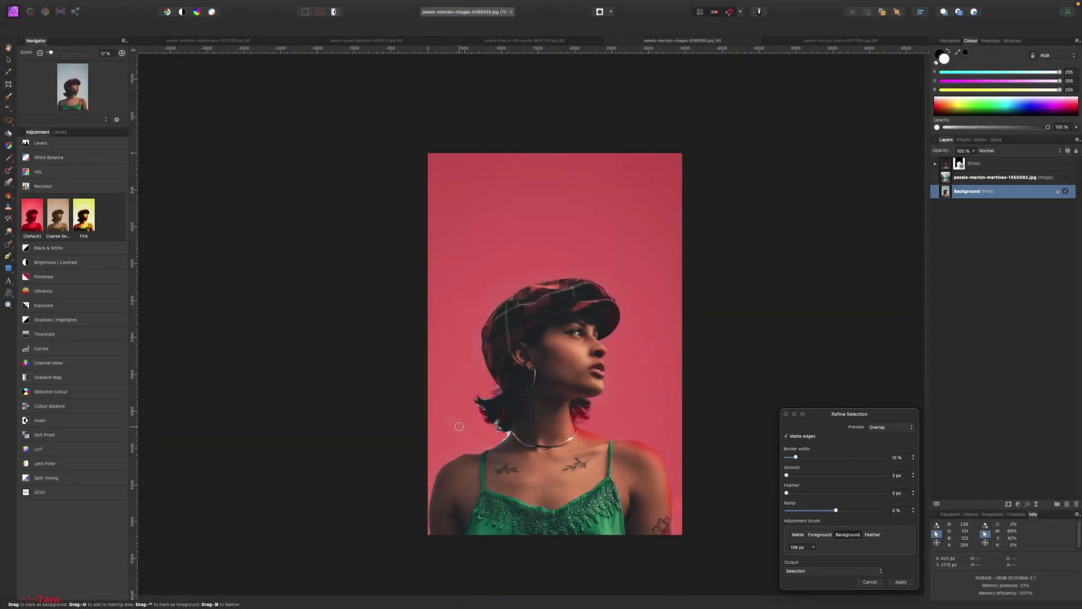
{"action": "left_click", "coordinate": [899, 429]}
{"action": "left_click", "coordinate": [882, 436]}
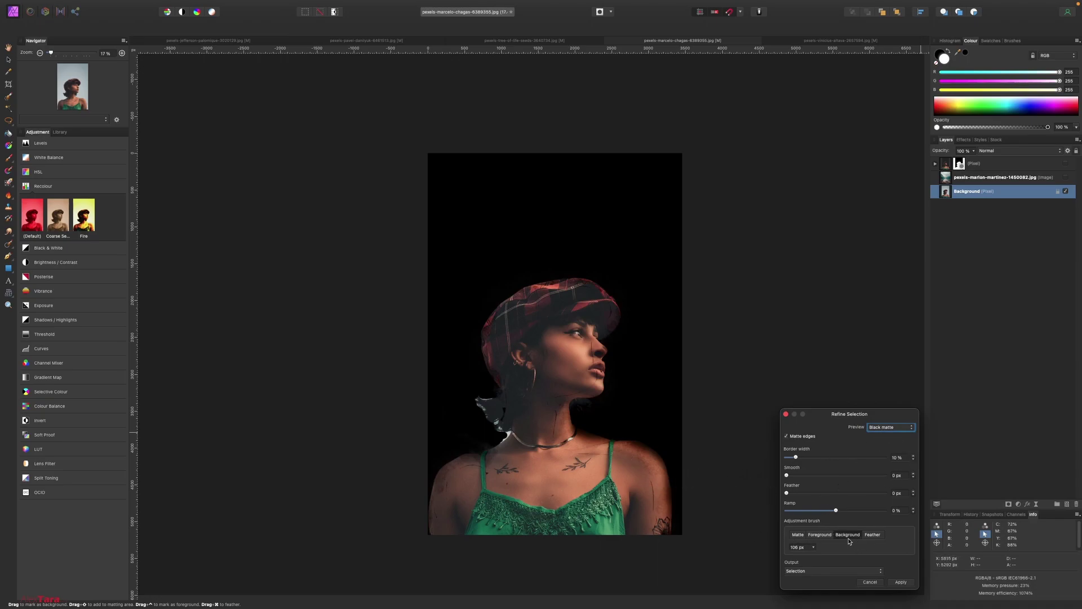
Brush the right shoulder and neck edges as foreground, removing the orange halo
{"action": "left_click", "coordinate": [821, 535]}
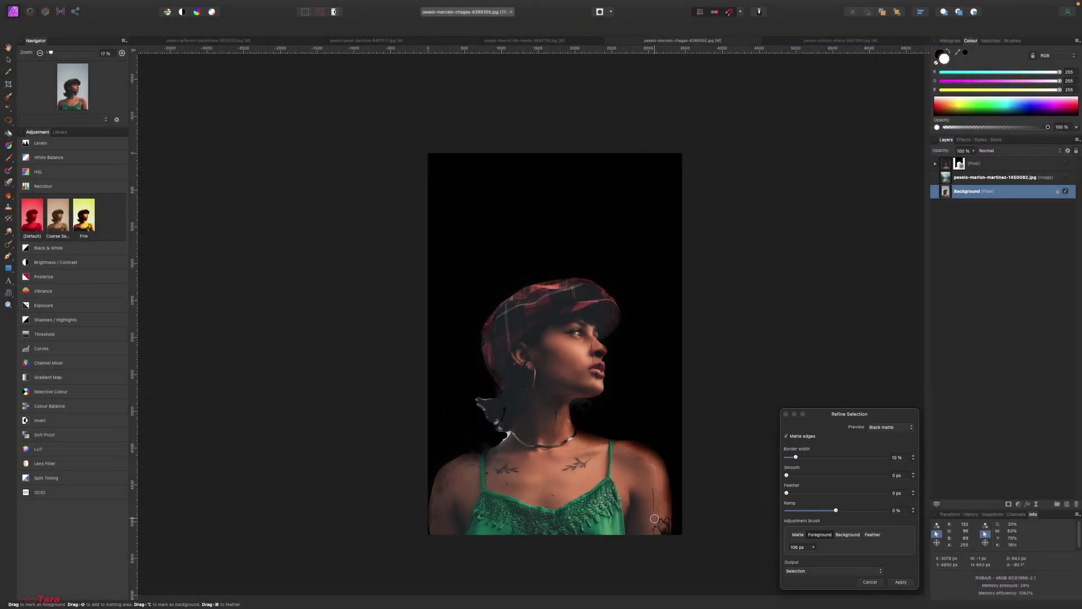
{"action": "left_click_drag", "start_coordinate": [654, 471], "coordinate": [661, 512]}
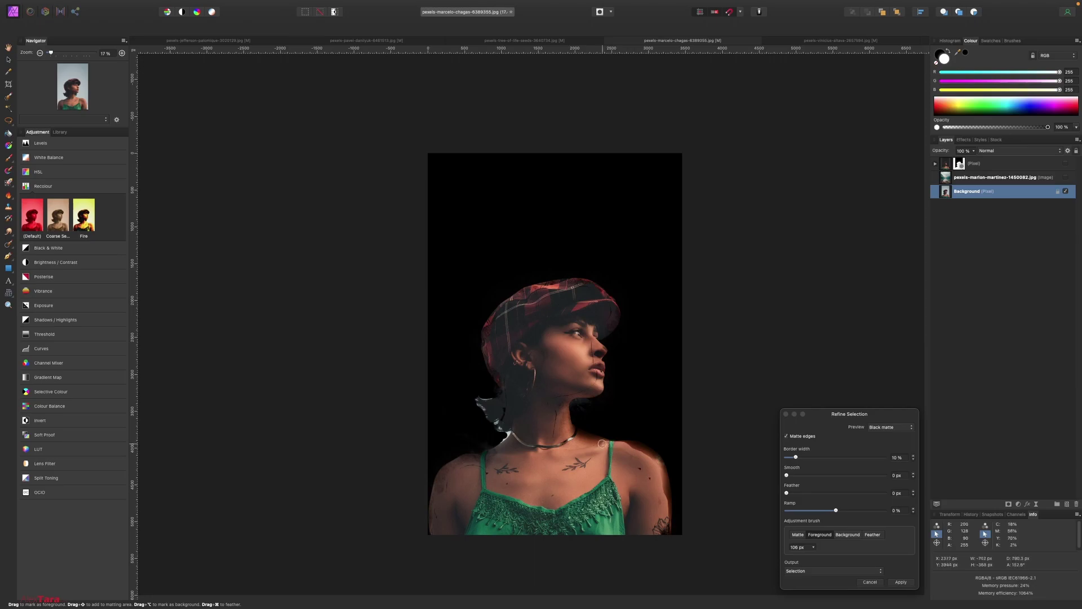
{"action": "left_click_drag", "start_coordinate": [602, 444], "coordinate": [598, 455]}
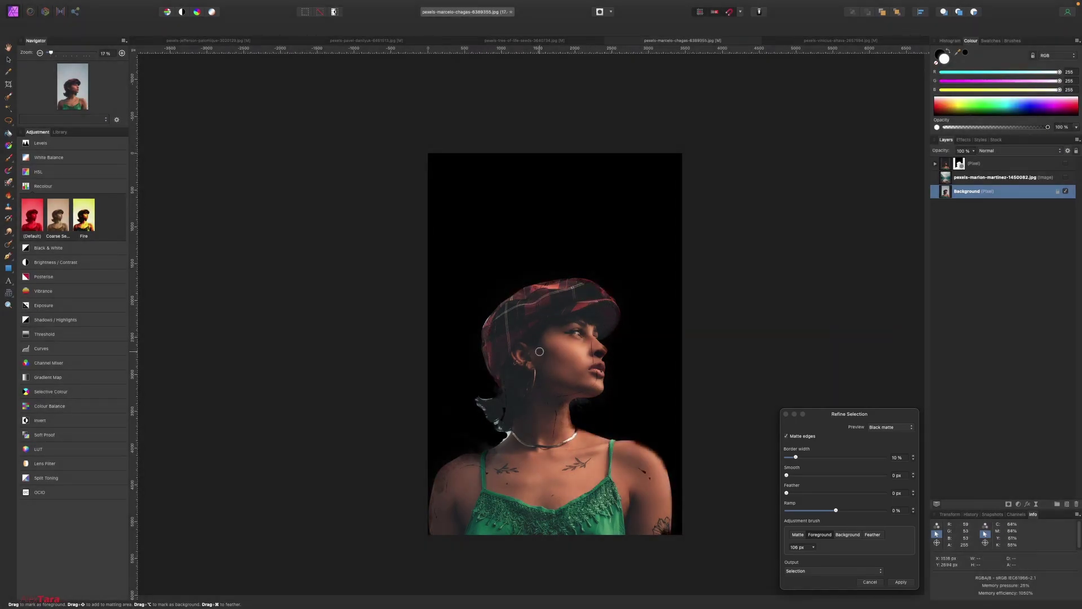
{"action": "left_click_drag", "start_coordinate": [637, 466], "coordinate": [643, 477]}
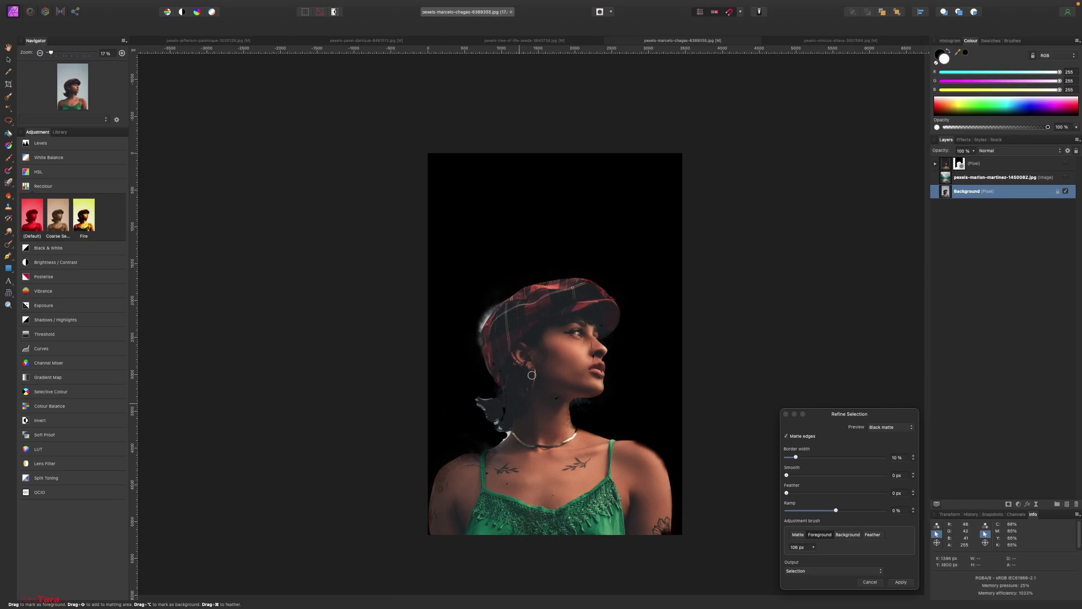
Refine the cap, hair, neck and left shoulder edges, then mark the backdrop along the cap as background
{"action": "left_click_drag", "start_coordinate": [532, 375], "coordinate": [556, 395]}
{"action": "left_click_drag", "start_coordinate": [504, 393], "coordinate": [569, 513]}
{"action": "left_click_drag", "start_coordinate": [433, 516], "coordinate": [496, 445]}
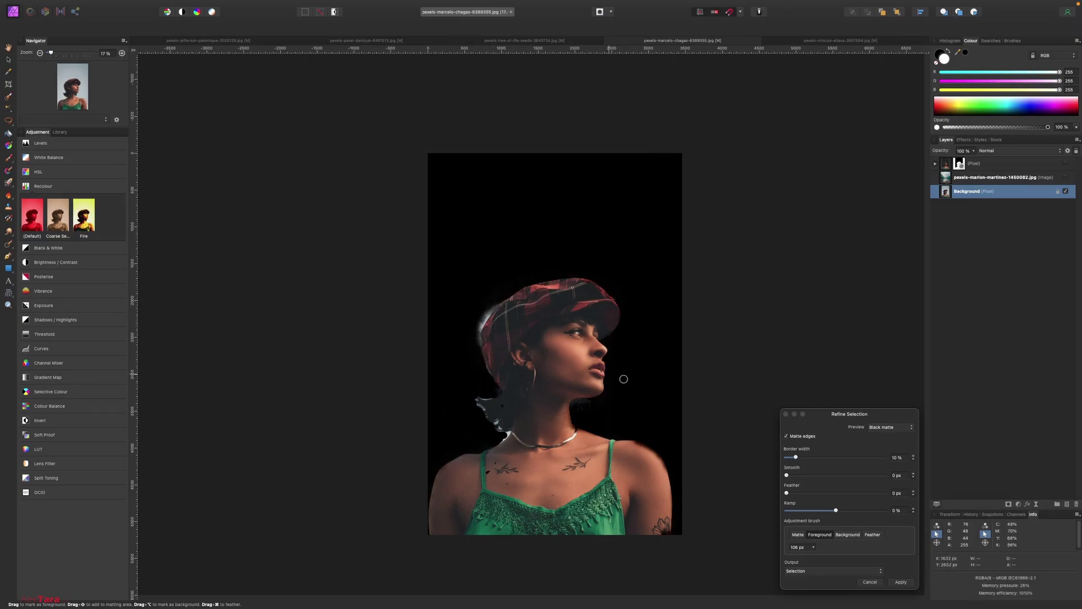
{"action": "left_click", "coordinate": [848, 534]}
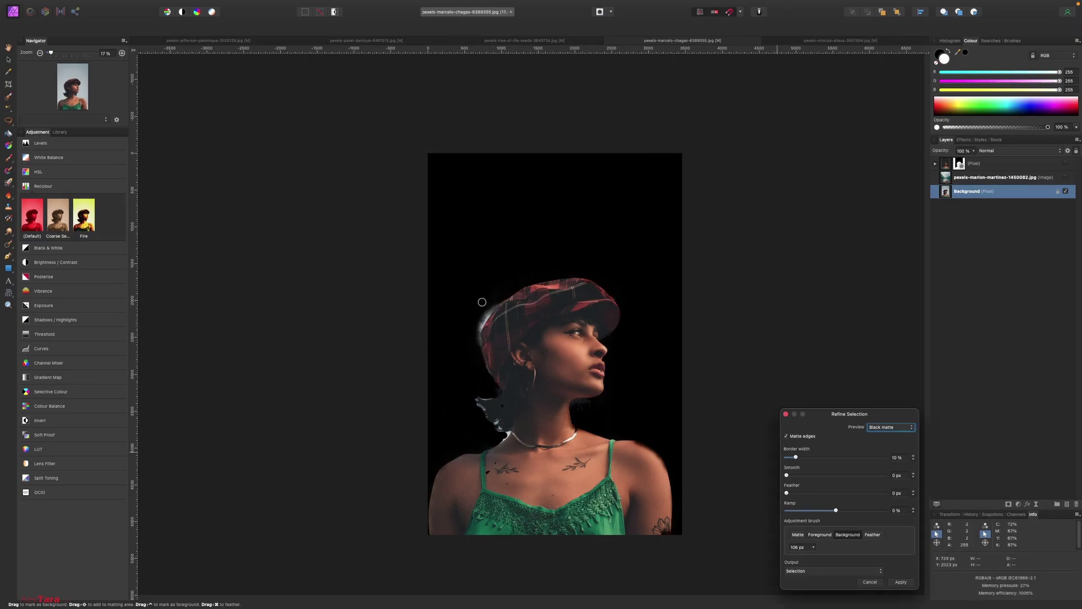
{"action": "left_click_drag", "start_coordinate": [481, 302], "coordinate": [475, 341]}
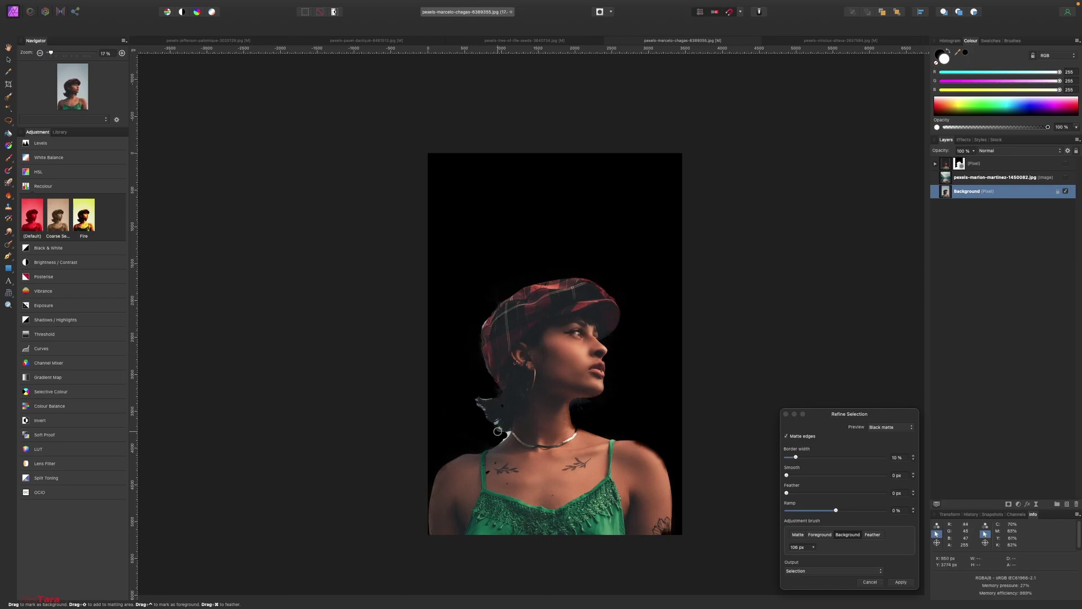
With a smaller Background brush, remove the white fringe along the hair edge, chin and jaw
{"action": "scroll", "coordinate": [498, 425], "scroll_direction": "up", "scroll_amount": 10}
{"action": "key", "text": "bracketleft"}
{"action": "key", "text": "bracketleft"}
{"action": "key", "text": "bracketleft"}
{"action": "key", "text": "bracketleft"}
{"action": "key", "text": "bracketleft"}
{"action": "key", "text": "bracketleft"}
{"action": "key", "text": "bracketleft"}
{"action": "key", "text": "bracketleft"}
{"action": "key", "text": "bracketleft"}
{"action": "key", "text": "bracketleft"}
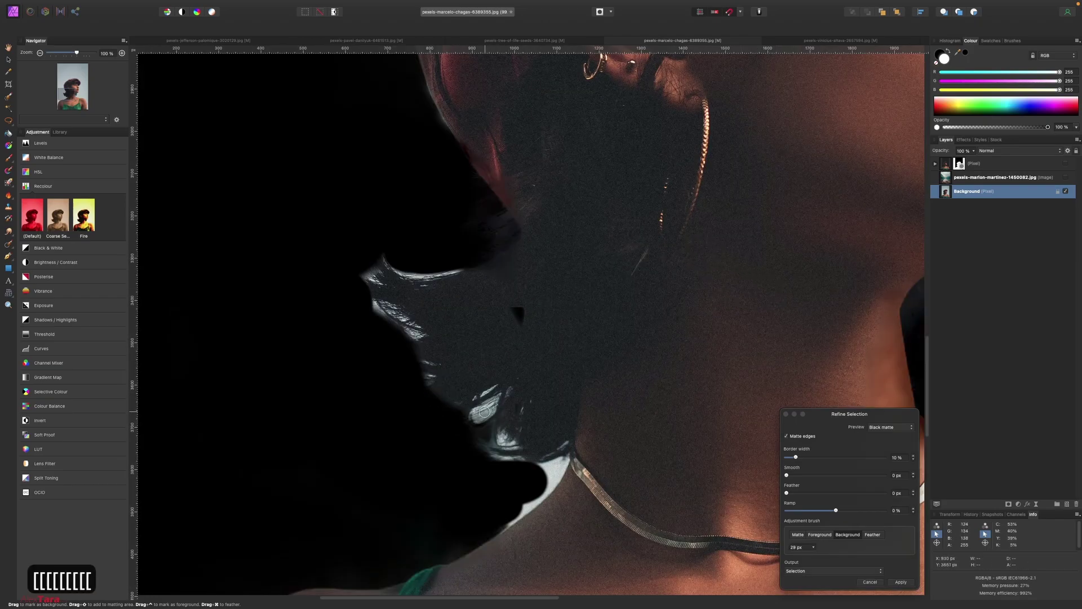
{"action": "key", "text": "bracketleft"}
{"action": "key", "text": "bracketleft"}
{"action": "key", "text": "bracketleft"}
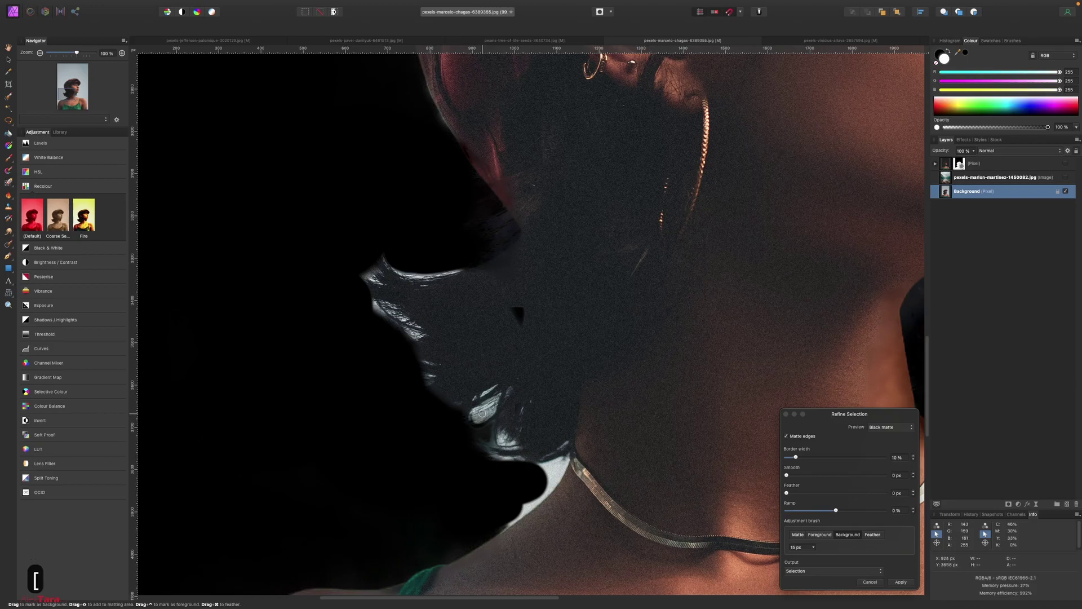
{"action": "left_click_drag", "start_coordinate": [480, 413], "coordinate": [487, 408]}
{"action": "left_click_drag", "start_coordinate": [532, 471], "coordinate": [546, 477]}
{"action": "left_click_drag", "start_coordinate": [422, 277], "coordinate": [465, 269]}
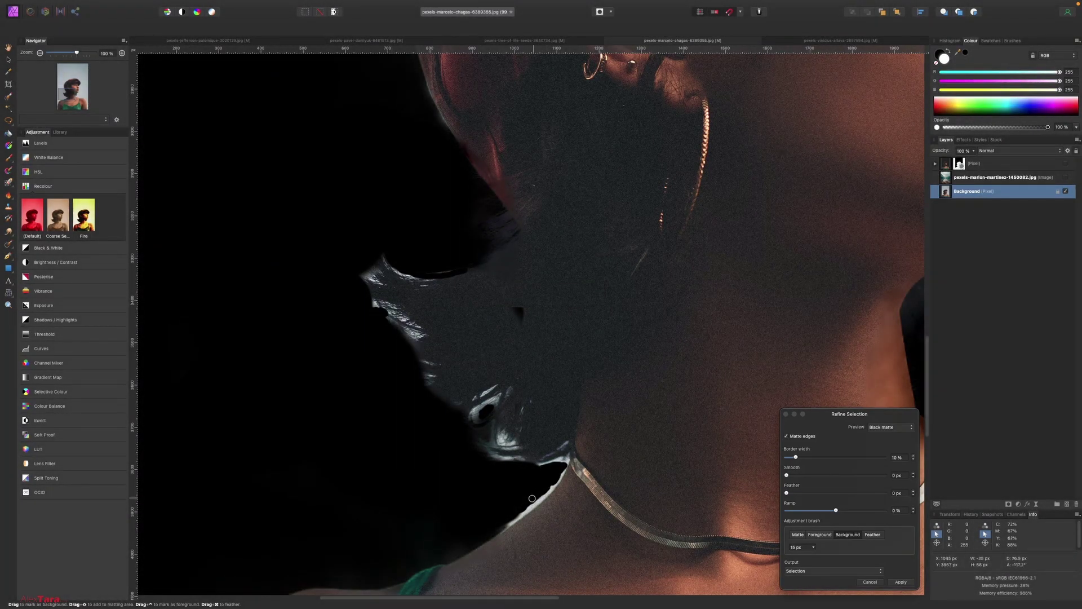
Apply the refinement with Output set to New layer with mask
{"action": "key", "text": "super+0"}
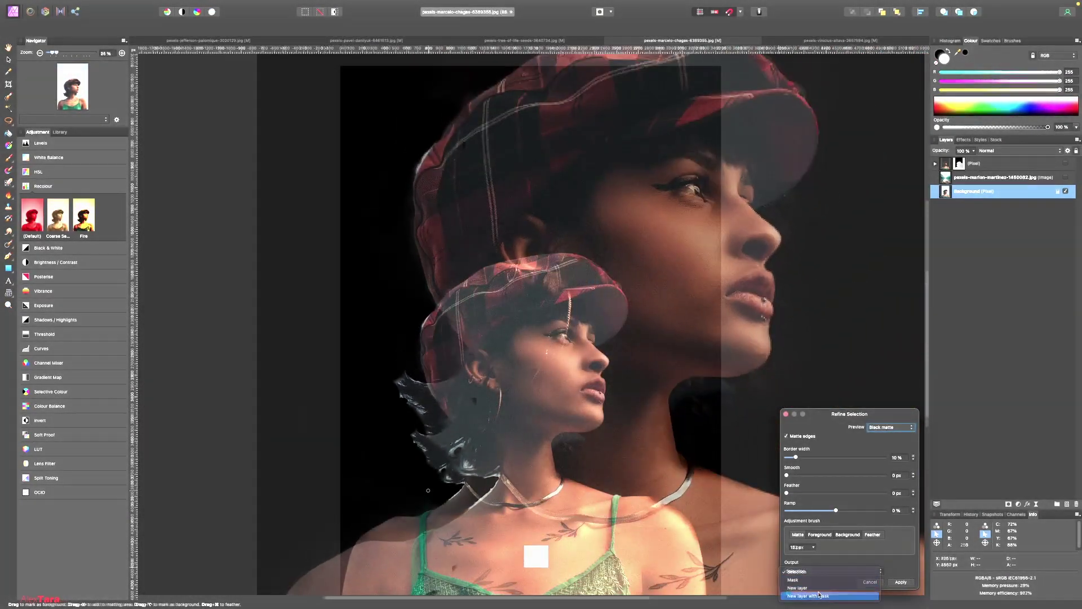
{"action": "left_click", "coordinate": [833, 571]}
{"action": "left_click", "coordinate": [862, 595]}
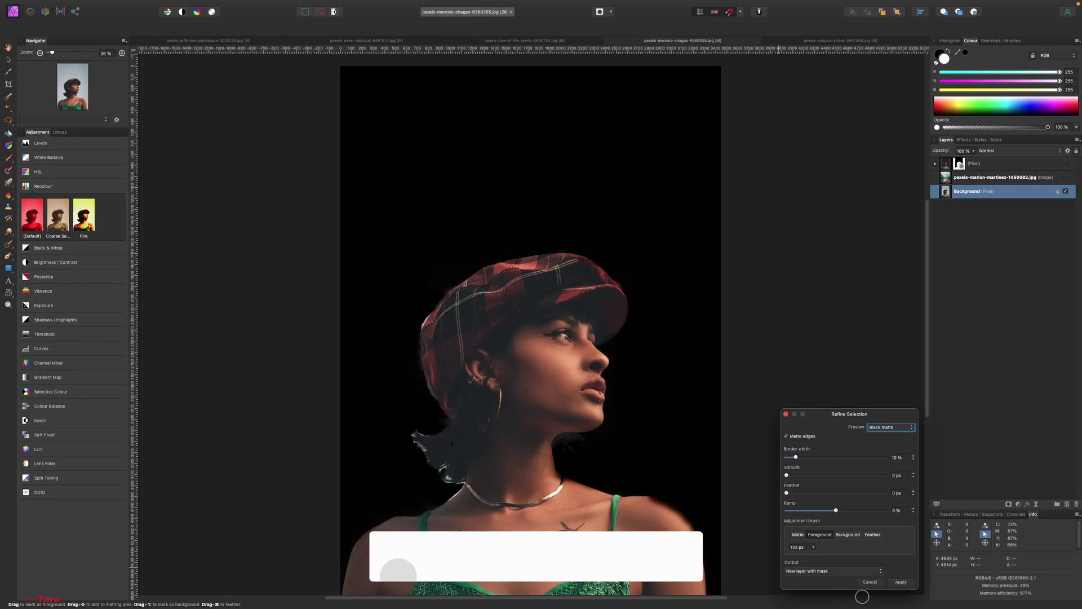
{"action": "left_click", "coordinate": [901, 581]}
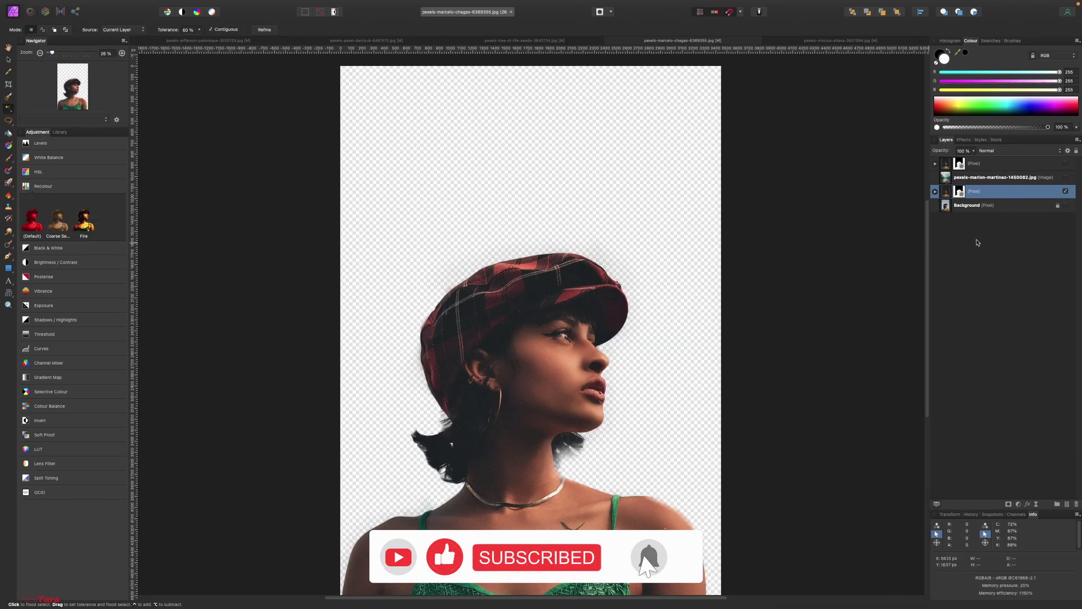
Show the mountain lake layer, move it below the woman's cutout, and select the cutout's mask
{"action": "left_click", "coordinate": [1065, 176]}
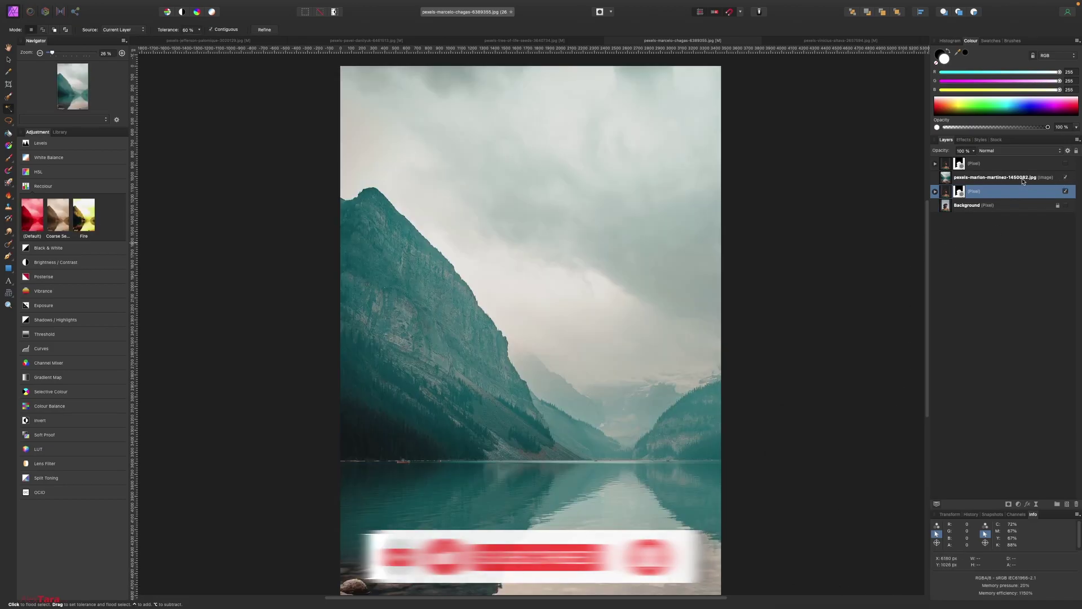
{"action": "left_click_drag", "start_coordinate": [1022, 178], "coordinate": [1005, 214]}
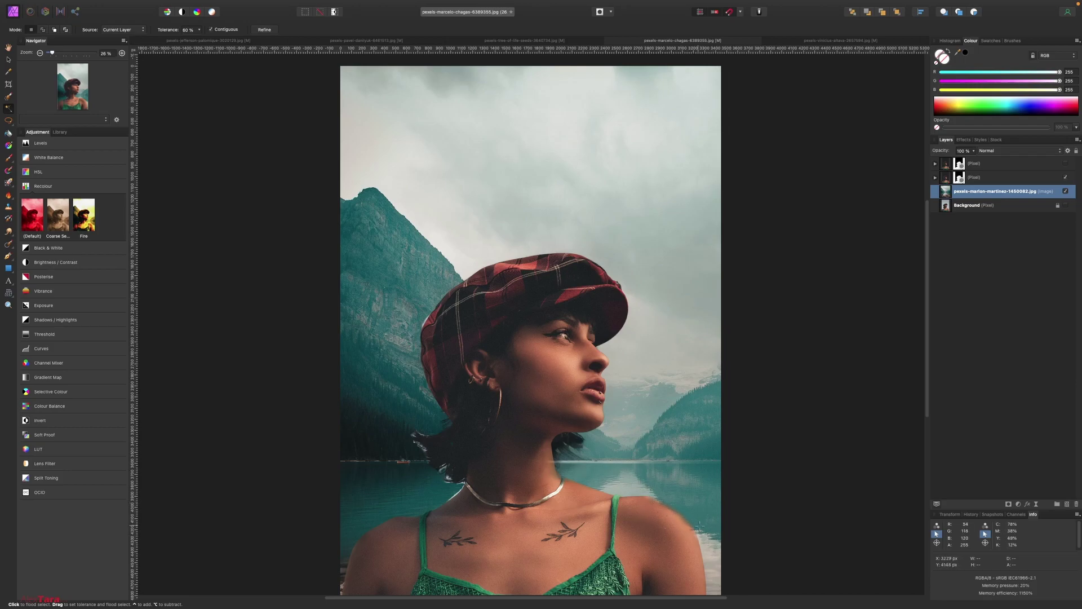
{"action": "left_click", "coordinate": [943, 178]}
{"action": "left_click", "coordinate": [935, 178]}
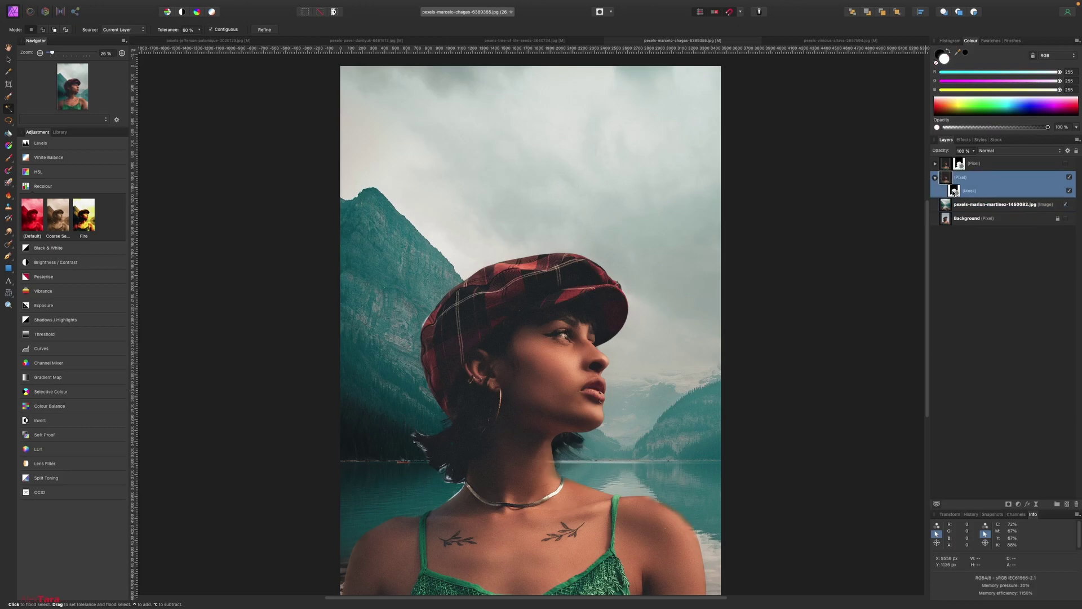
{"action": "left_click", "coordinate": [956, 191]}
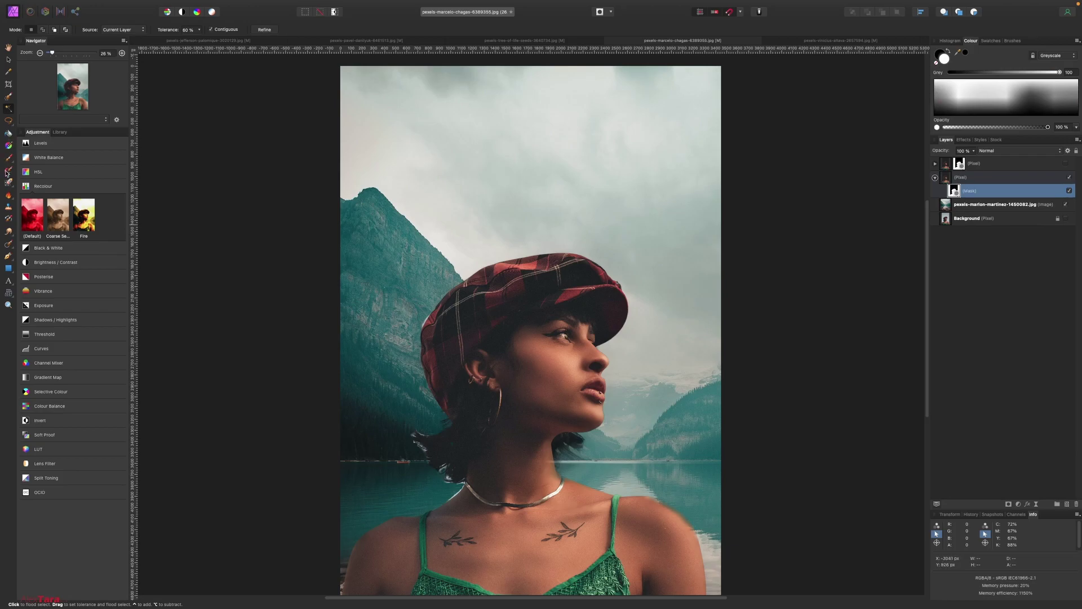
Smudge the cutout mask's edge along the left side of the neck with an enlarged Smudge Brush
{"action": "left_click", "coordinate": [7, 233]}
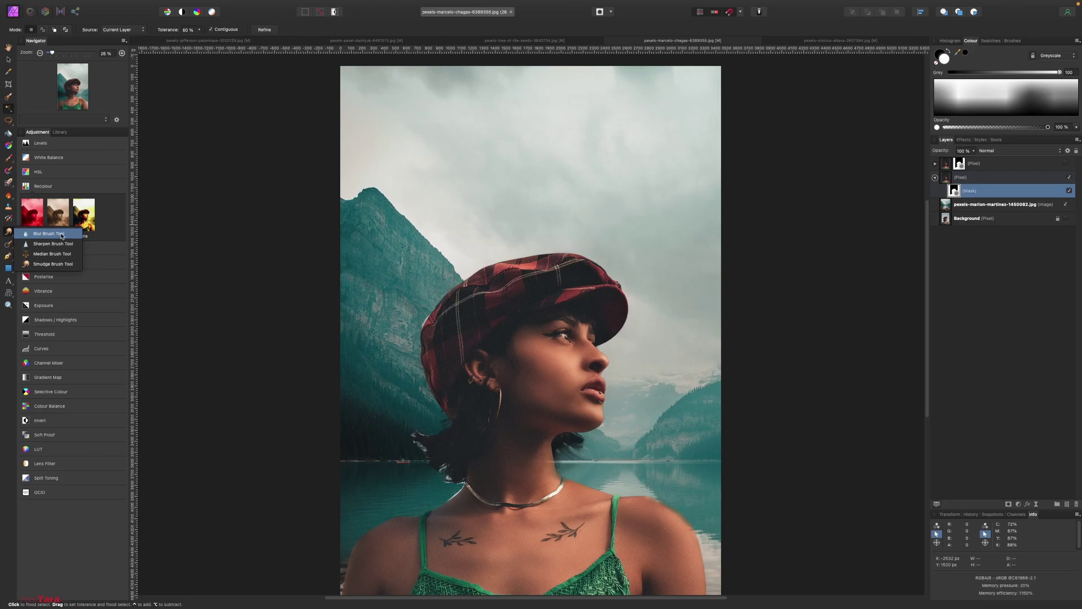
{"action": "left_click", "coordinate": [65, 263]}
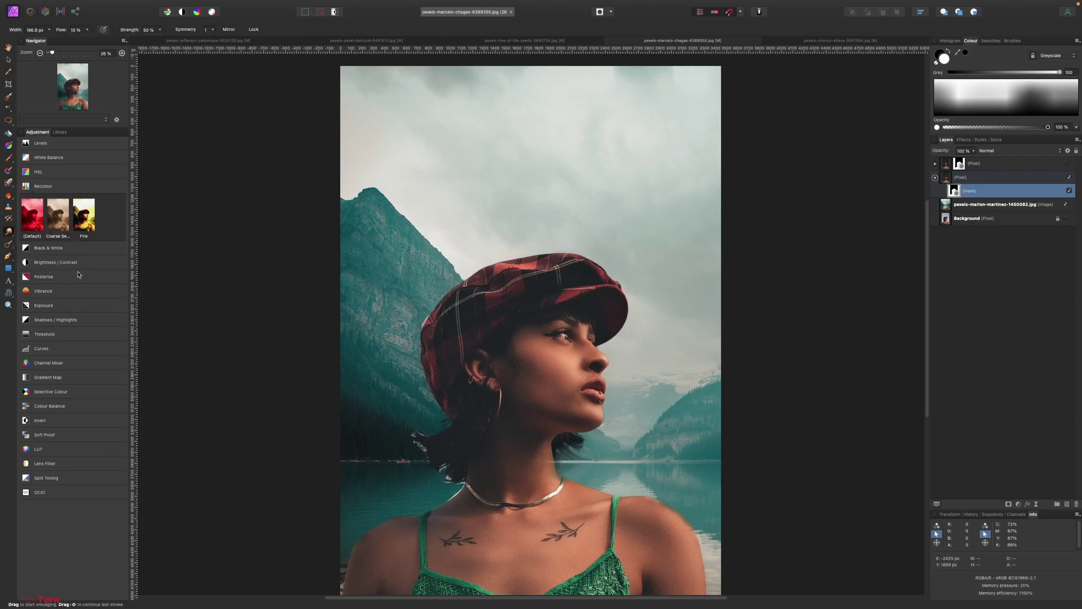
{"action": "key", "text": "bracketright"}
{"action": "key", "text": "bracketright"}
{"action": "key", "text": "bracketright"}
{"action": "key", "text": "bracketright"}
{"action": "key", "text": "bracketright"}
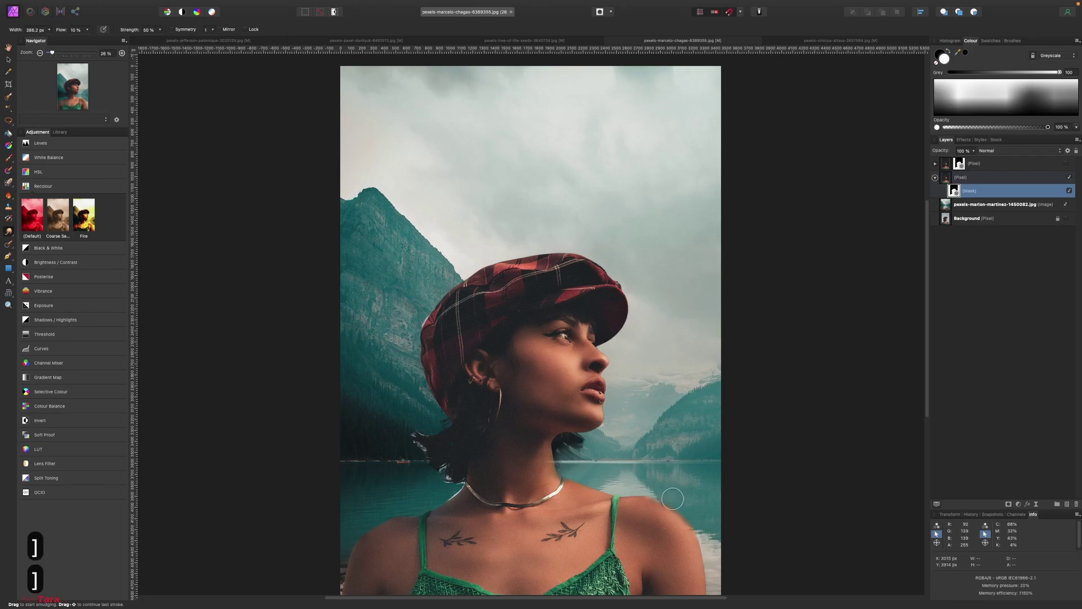
{"action": "key", "text": "bracketright"}
{"action": "key", "text": "bracketright"}
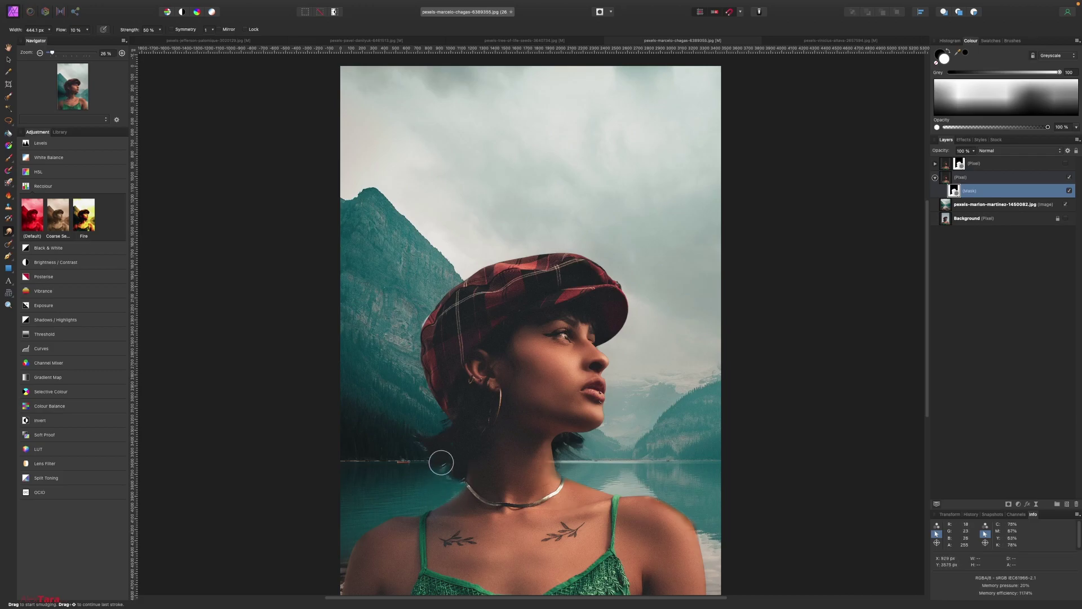
{"action": "left_click_drag", "start_coordinate": [438, 515], "coordinate": [449, 490]}
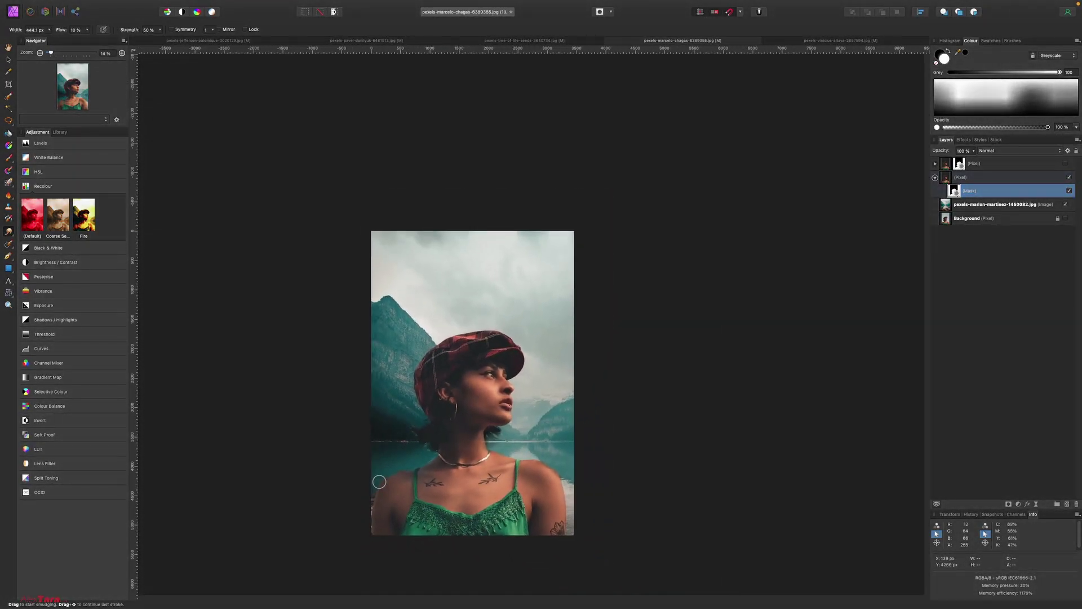
{"action": "scroll", "coordinate": [380, 481], "scroll_direction": "up", "scroll_amount": 3}
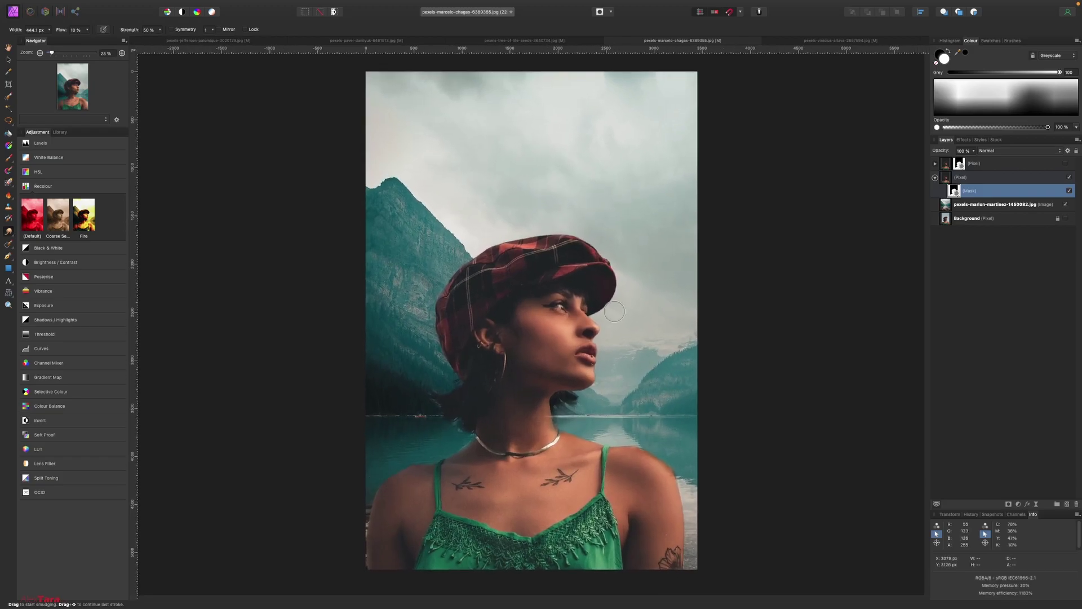
Switch to the curly-haired woman's photo, pick Freehand Selection, and scroll to inspect her hair
{"action": "left_click", "coordinate": [841, 41]}
{"action": "key", "text": "l"}
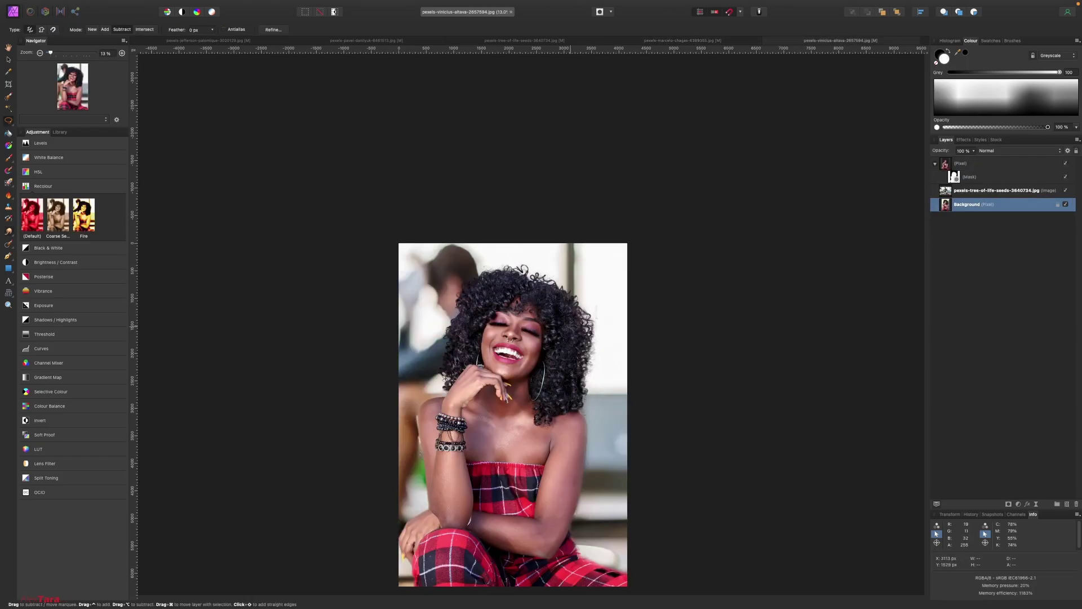
{"action": "scroll", "coordinate": [522, 269], "scroll_direction": "up", "scroll_amount": 8}
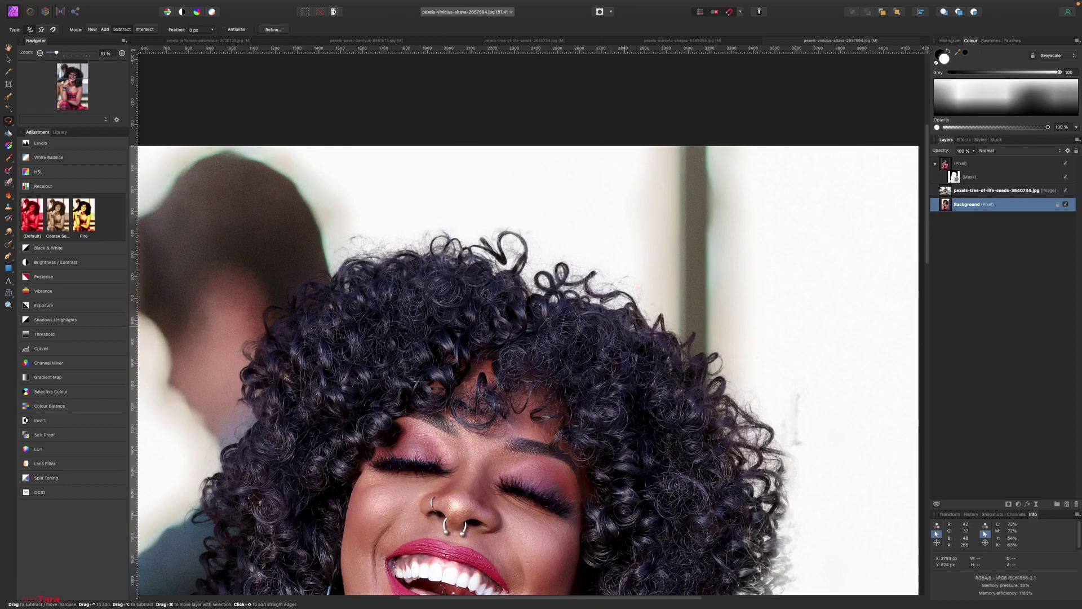
{"action": "scroll", "coordinate": [725, 354], "scroll_direction": "down", "scroll_amount": 6}
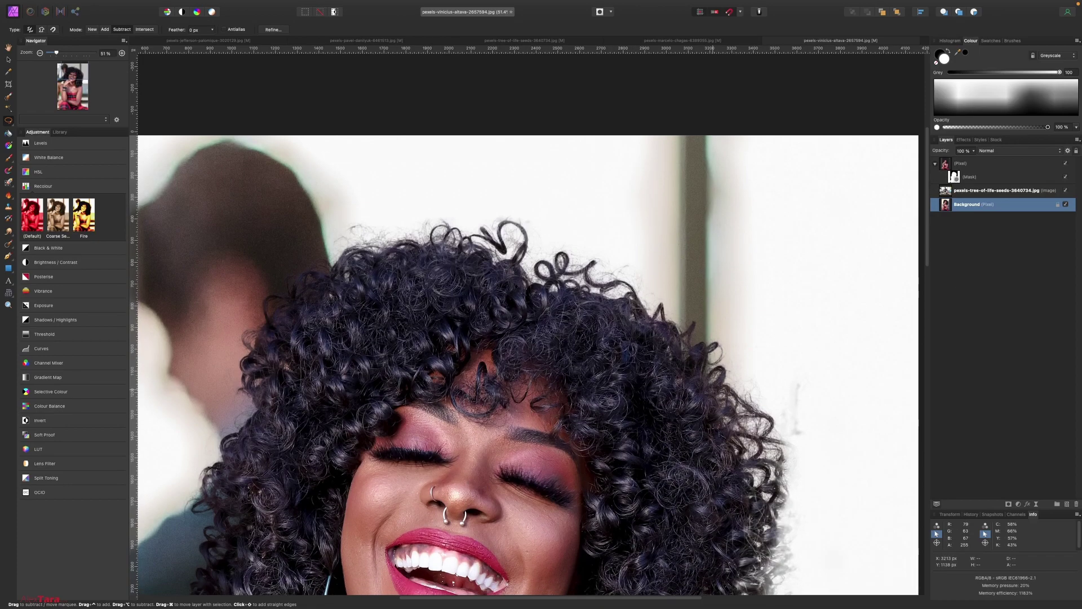
{"action": "scroll", "coordinate": [765, 411], "scroll_direction": "down", "scroll_amount": 6}
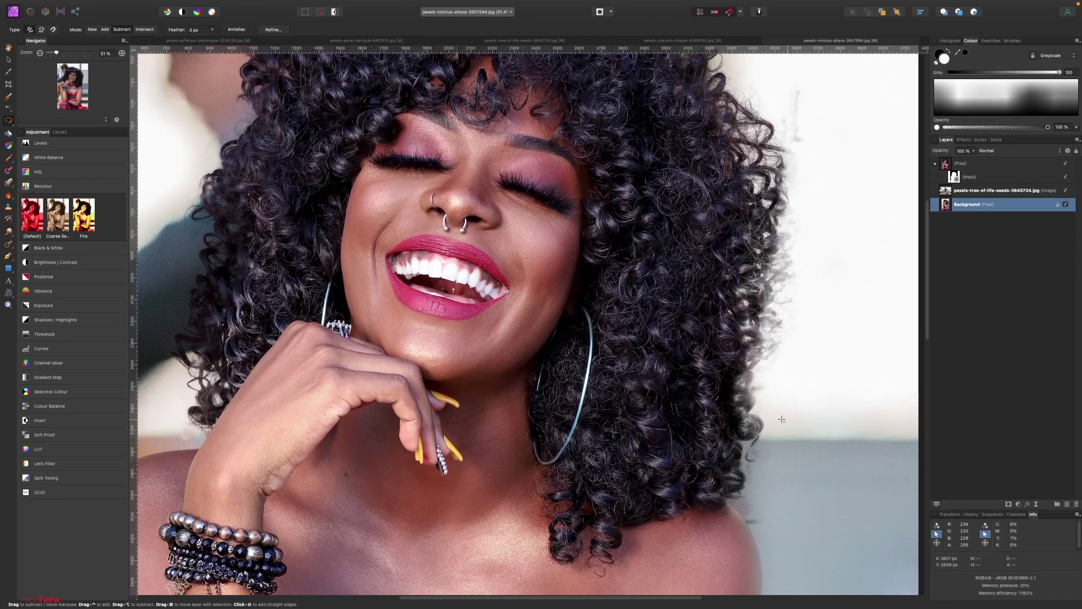
{"action": "scroll", "coordinate": [800, 419], "scroll_direction": "down", "scroll_amount": 3}
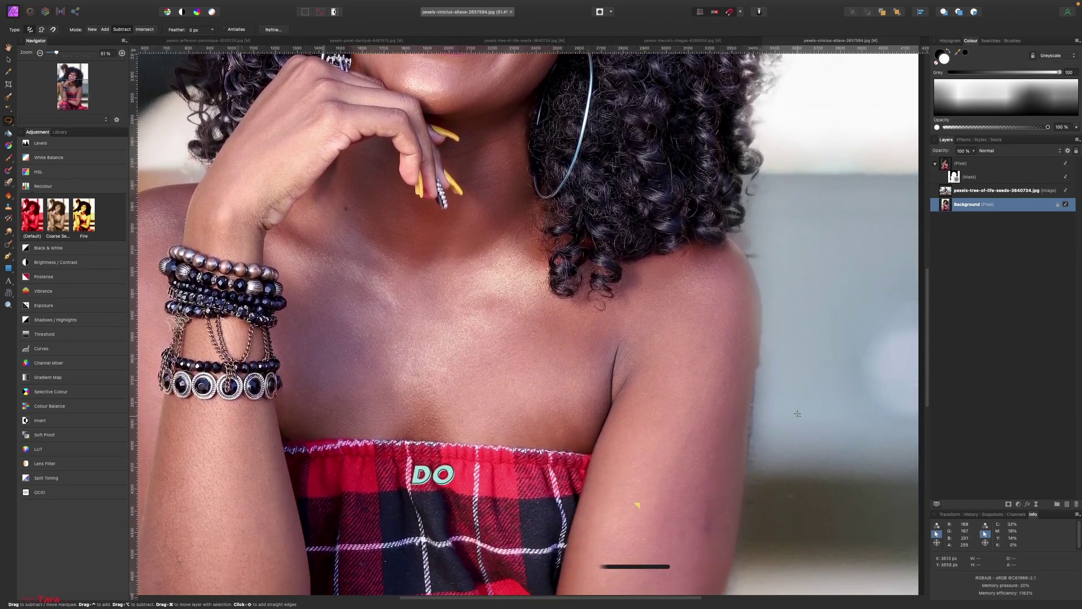
{"action": "scroll", "coordinate": [768, 405], "scroll_direction": "down", "scroll_amount": 4}
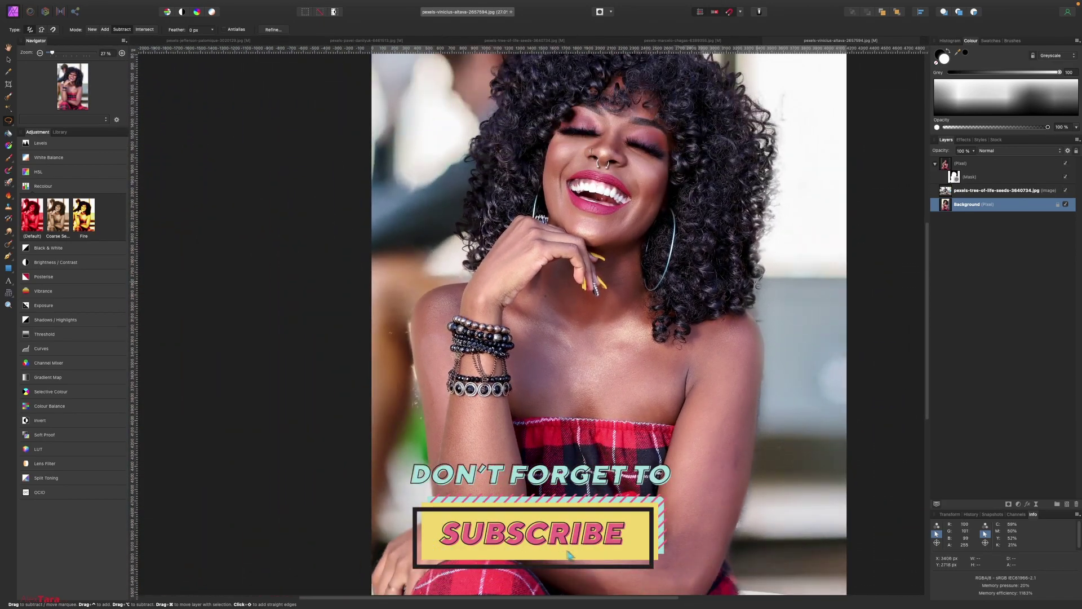
{"action": "scroll", "coordinate": [566, 305], "scroll_direction": "down", "scroll_amount": 5}
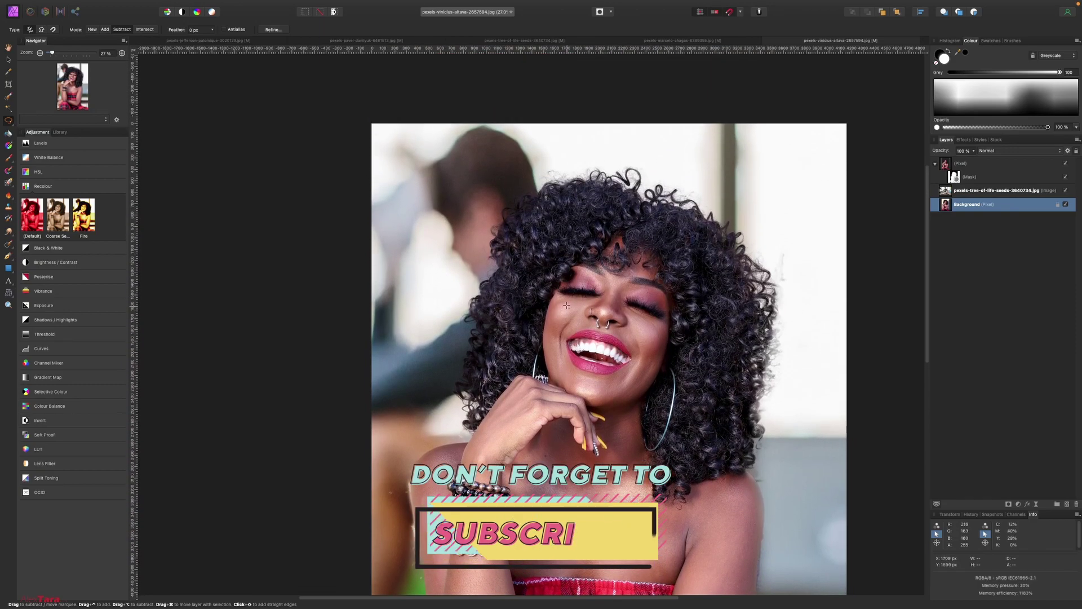